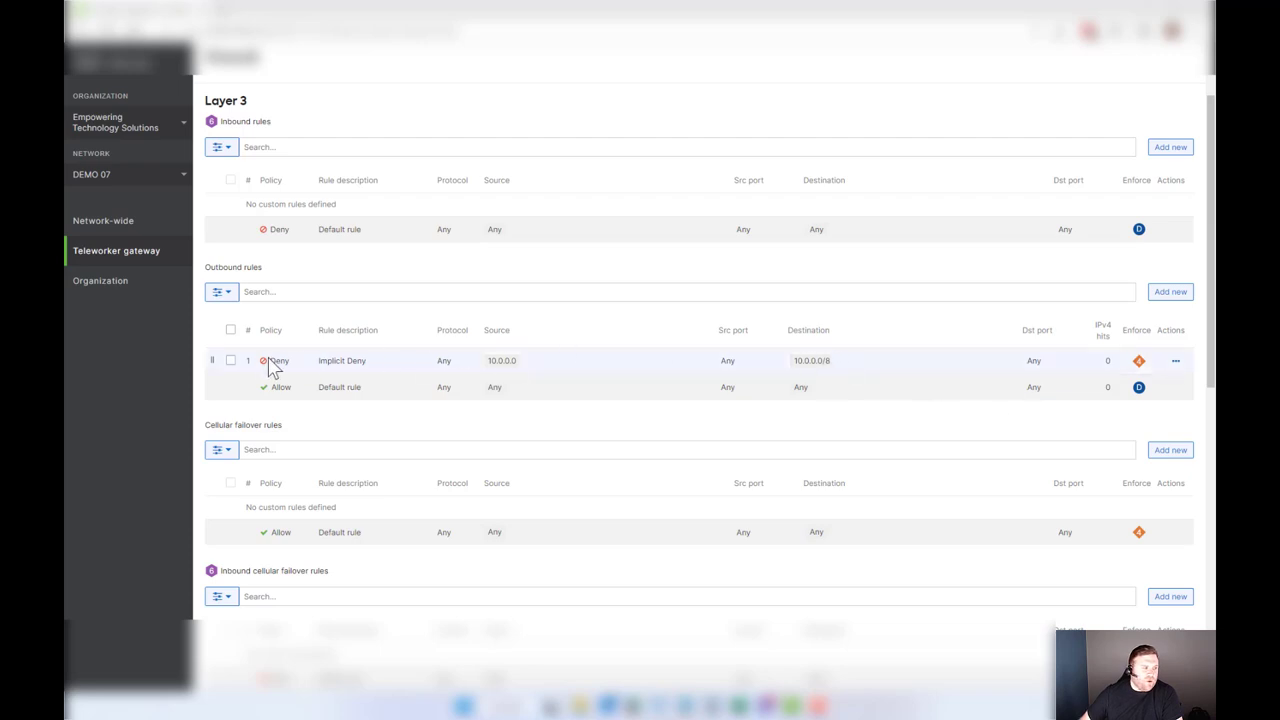
Try to save the firewall configuration with the outbound Implicit Deny rule from 10.0.0.0 to 10.0.0.0/8.
left_click_drag(270, 360, 1029, 366)
left_click(966, 369)
scroll(966, 366, "down", 4)
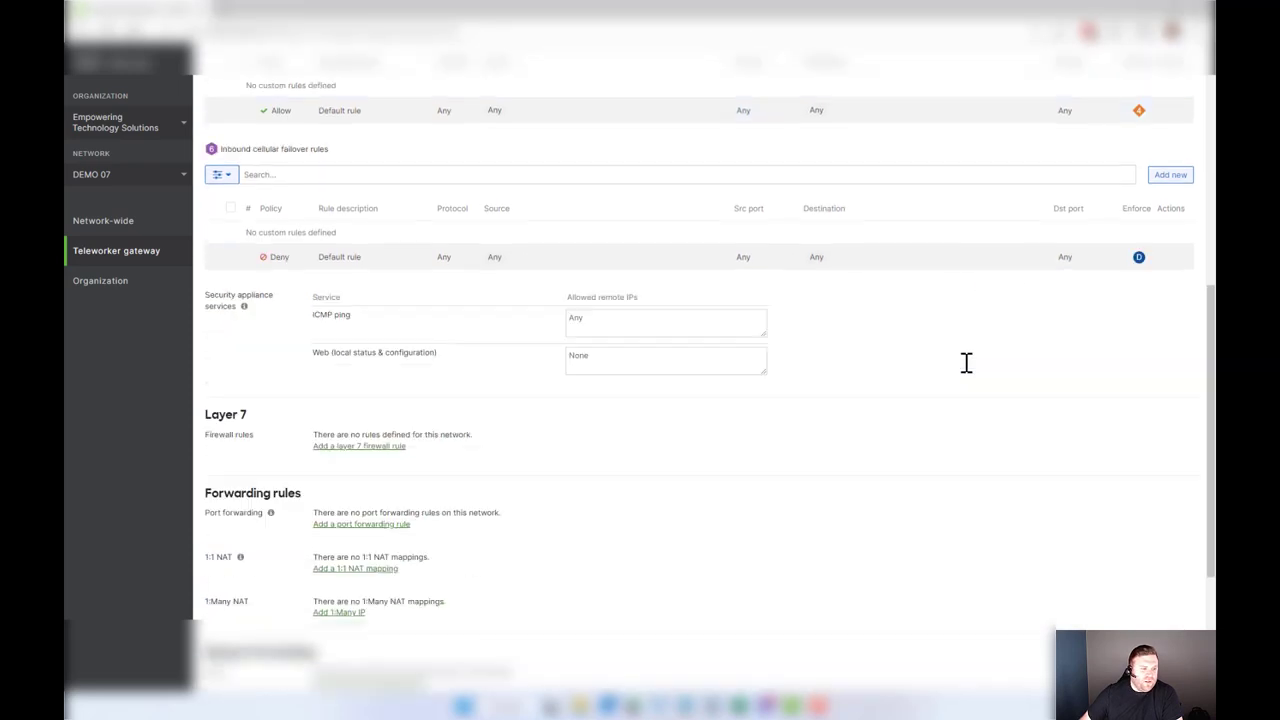
scroll(966, 366, "up", 1)
scroll(966, 372, "down", 5)
left_click(680, 587)
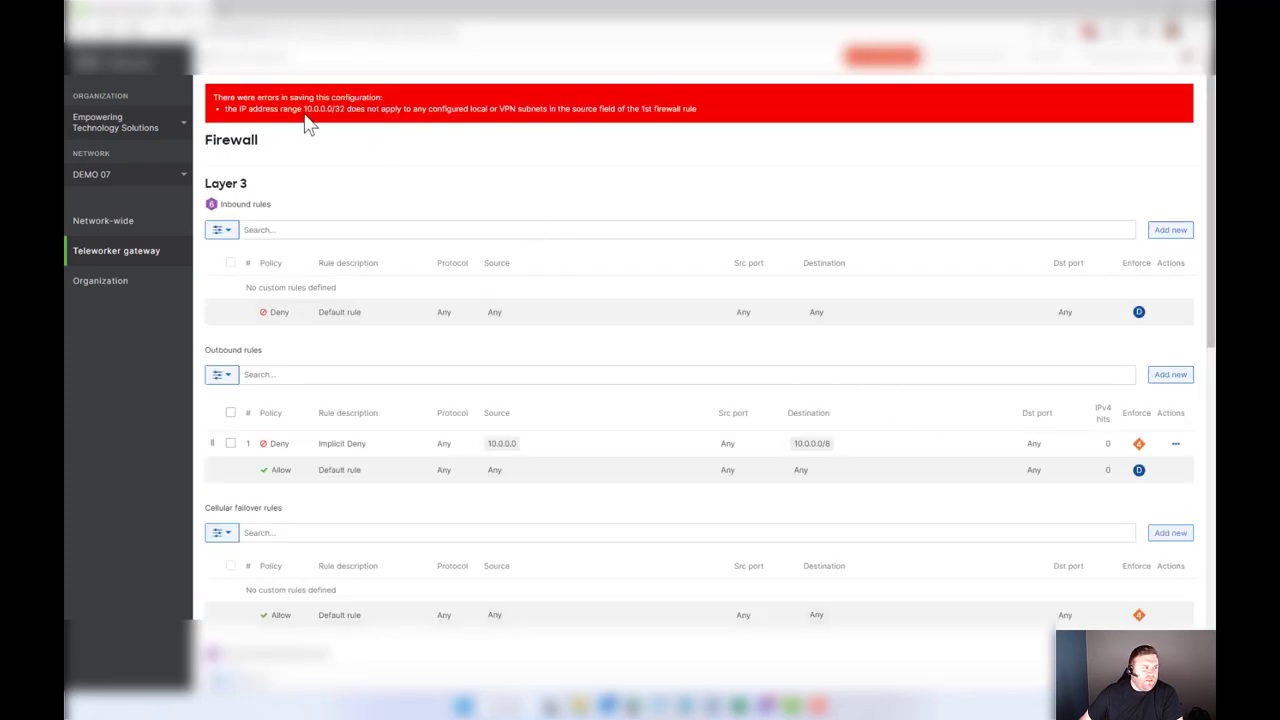
left_click_drag(303, 108, 349, 113)
left_click(658, 160)
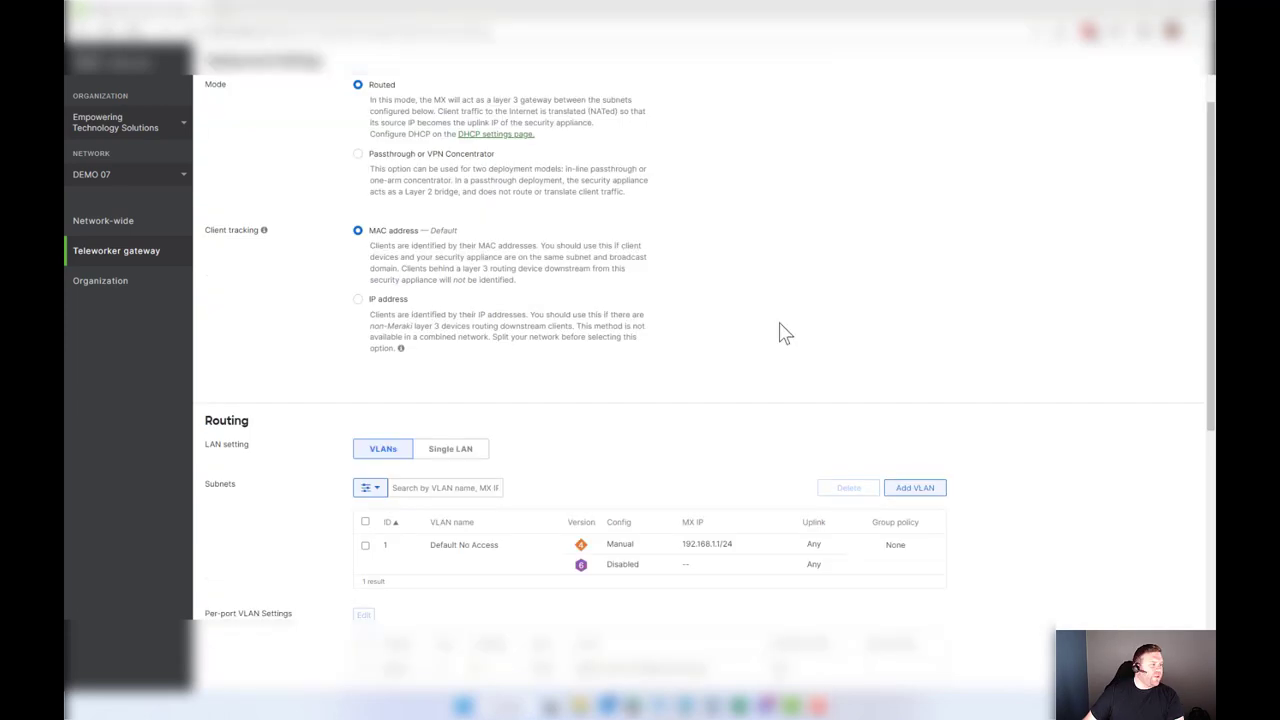
Check the VLAN ID and basic settings of the Default No Access VLAN in the subnets list.
mouse_move(133, 268)
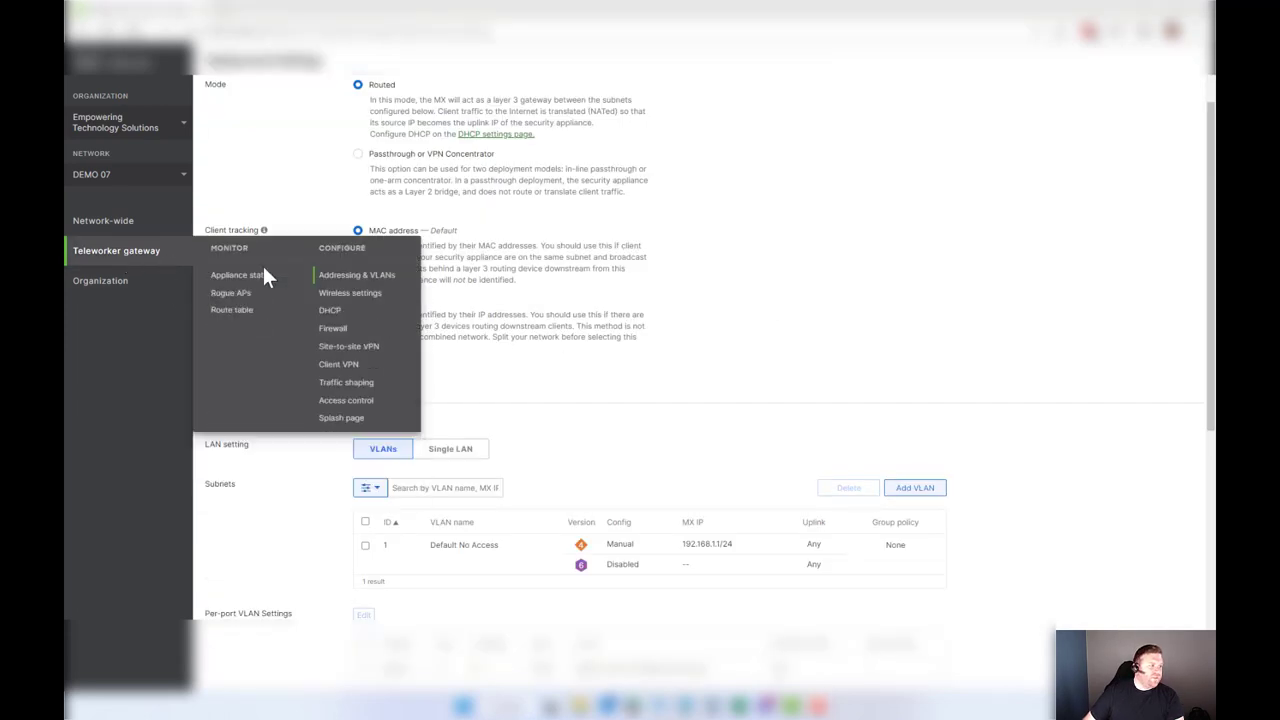
scroll(1000, 255, "down", 1)
scroll(1001, 256, "down", 1)
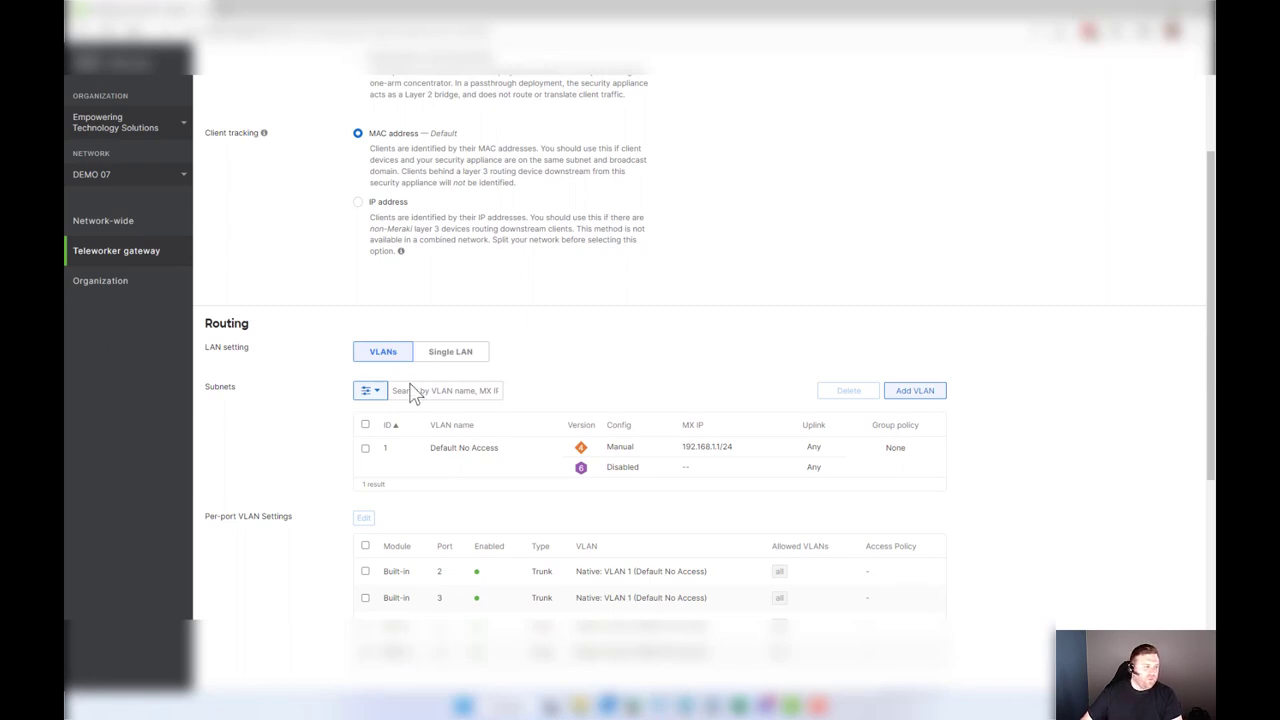
left_click(510, 457)
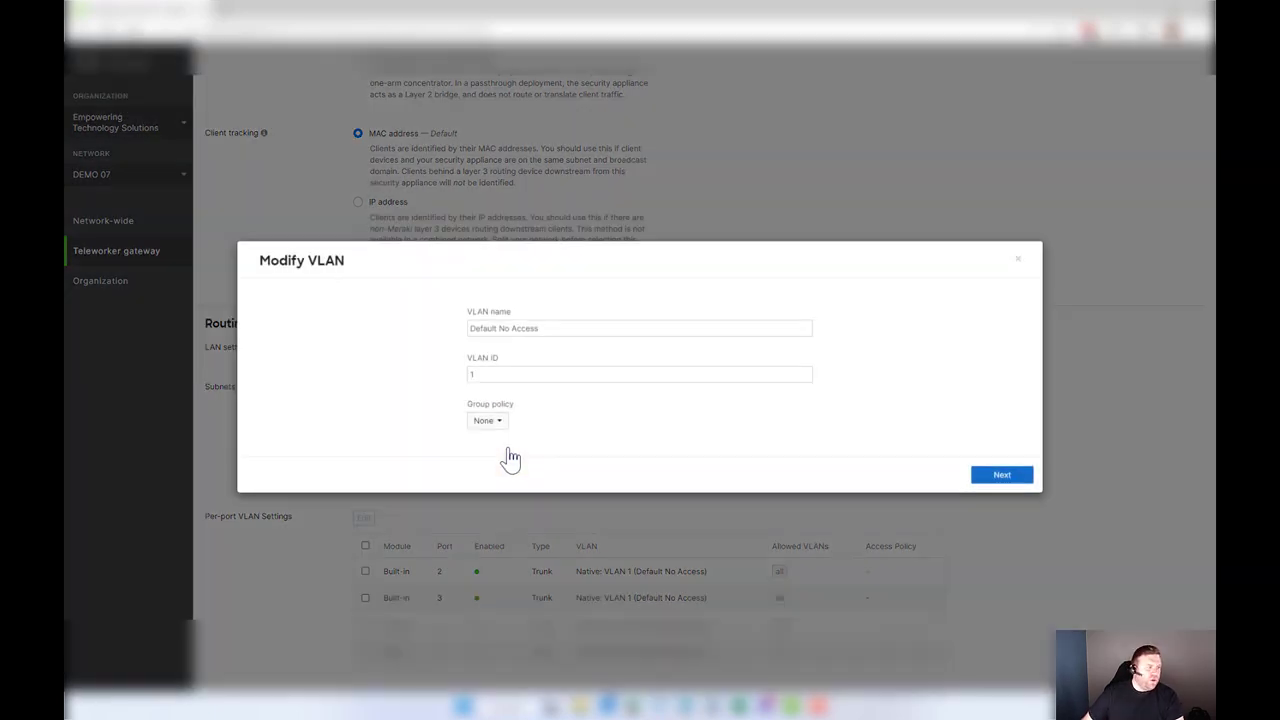
double_click(497, 368)
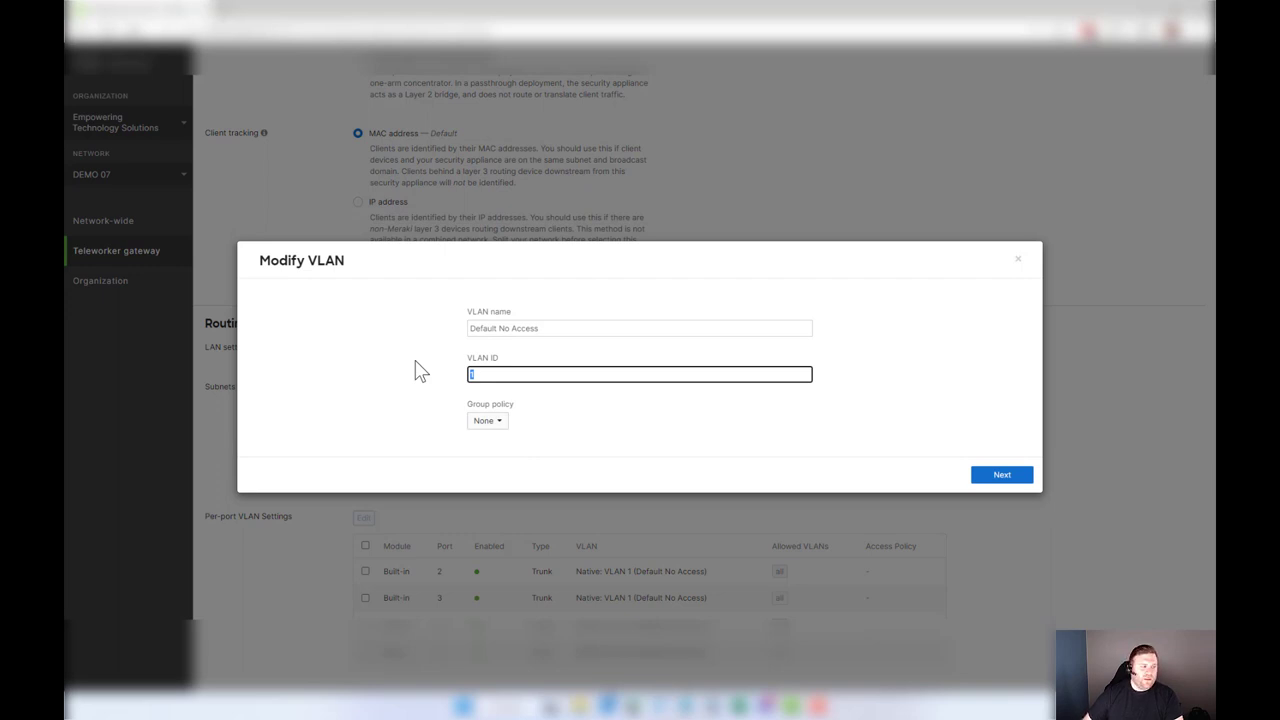
left_click(591, 362)
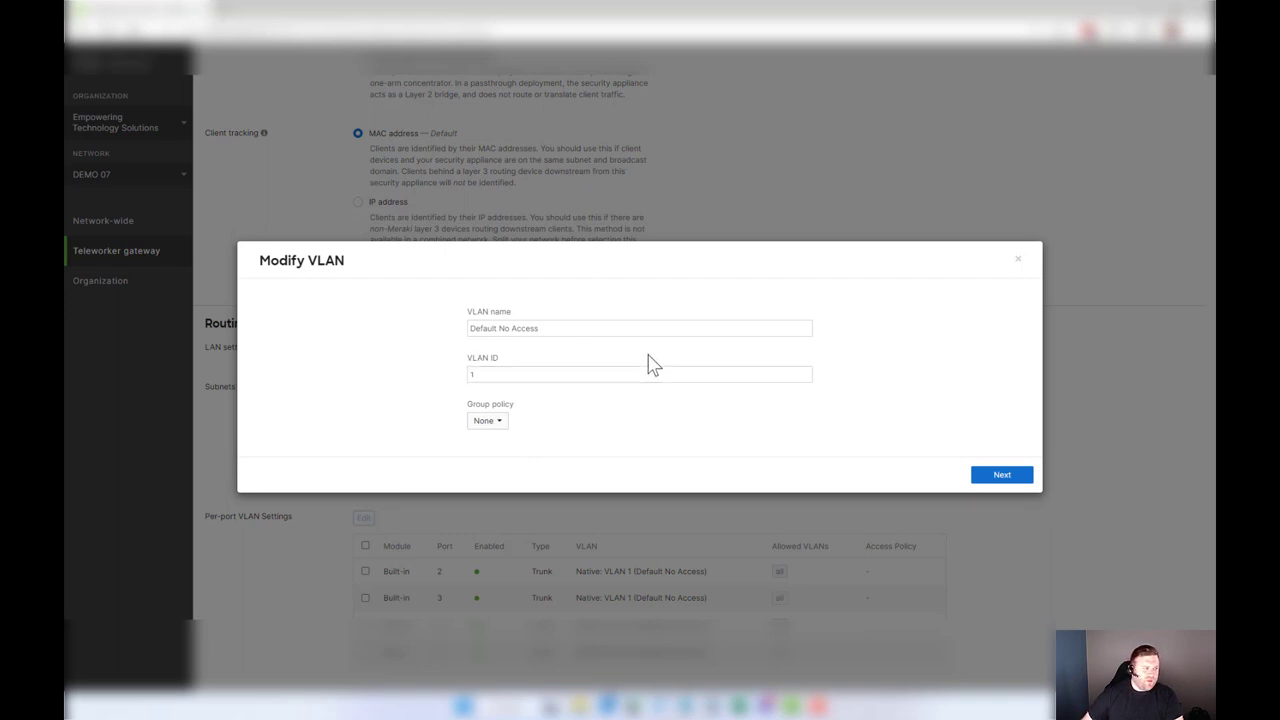
left_click(1018, 260)
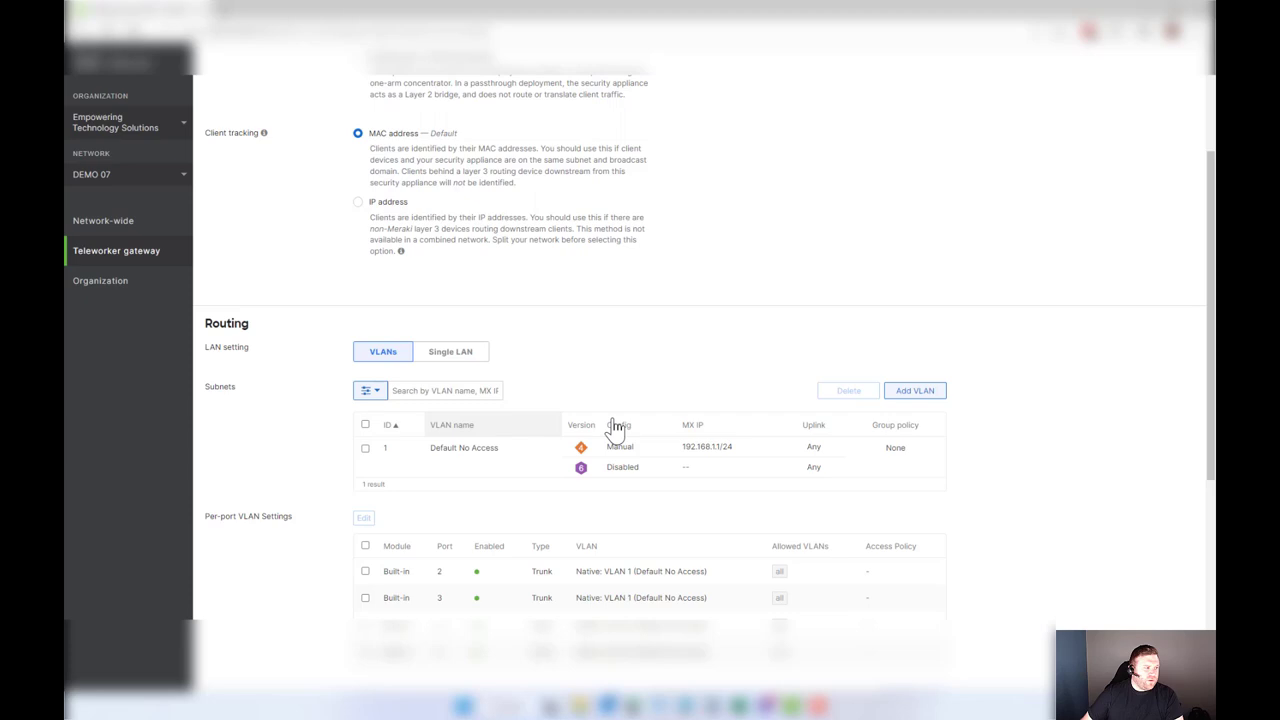
Start a new VLAN named Private with VLAN ID 10.
left_click(918, 392)
left_click(531, 329)
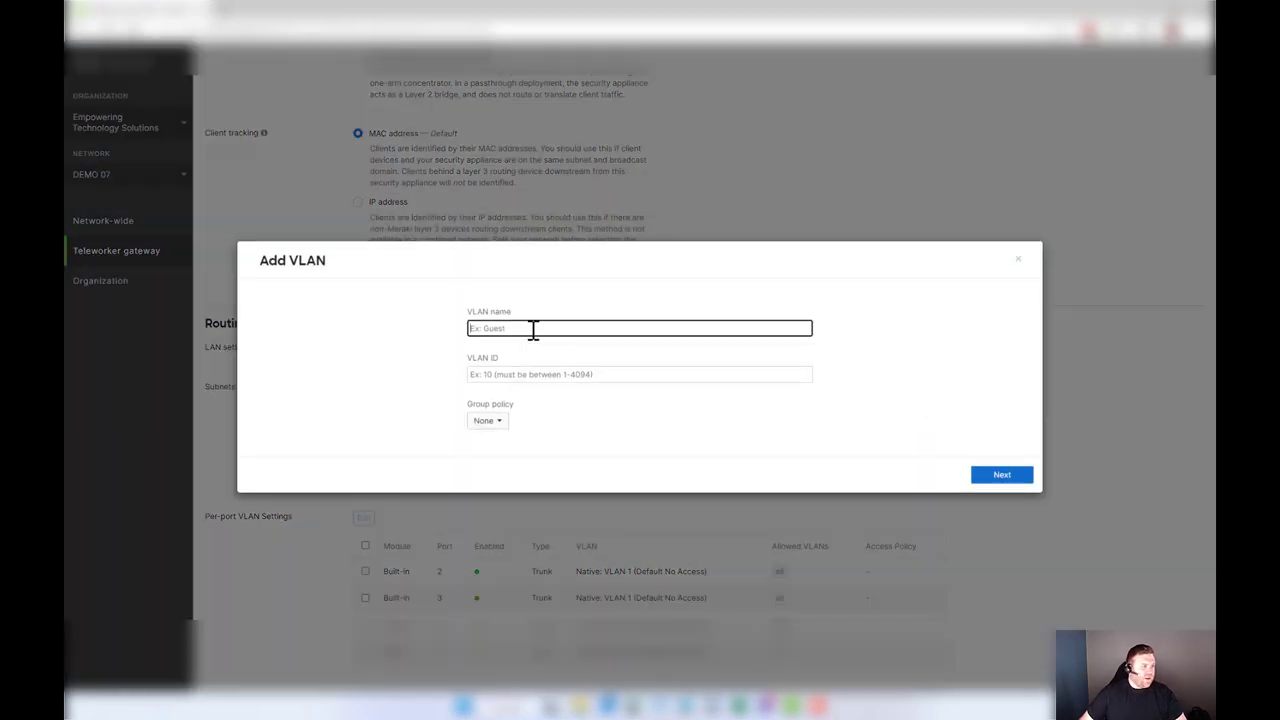
type("Private")
key("Return")
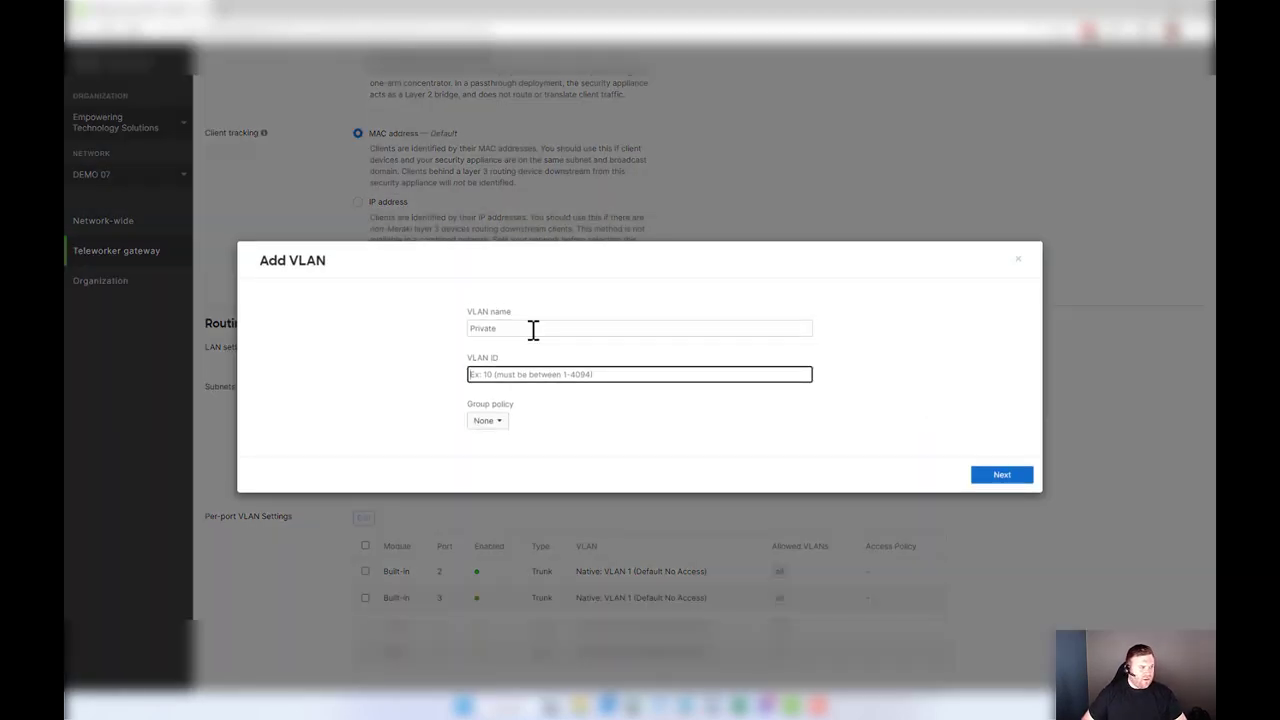
type("10")
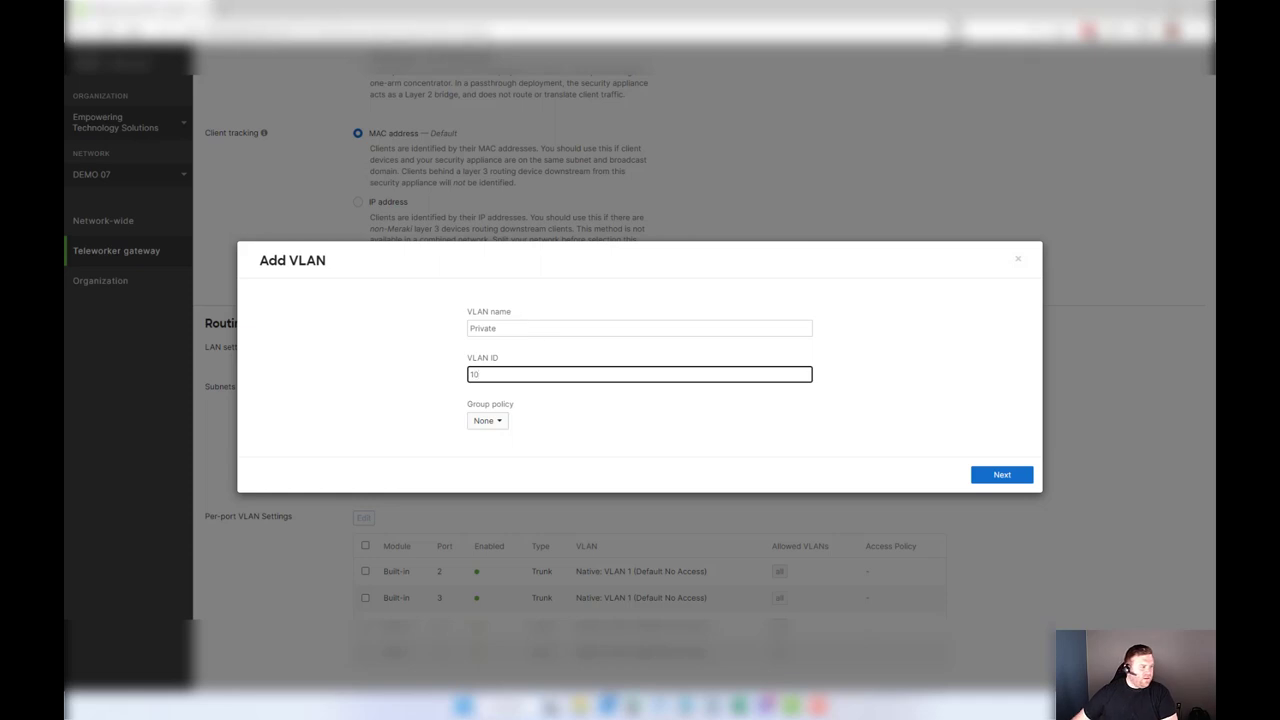
left_click(1003, 477)
Give the Private VLAN MX IP 10.10.1.1 and subnet 10.10.1.0/24, disable IPv6, and add it to the subnets.
left_click(411, 356)
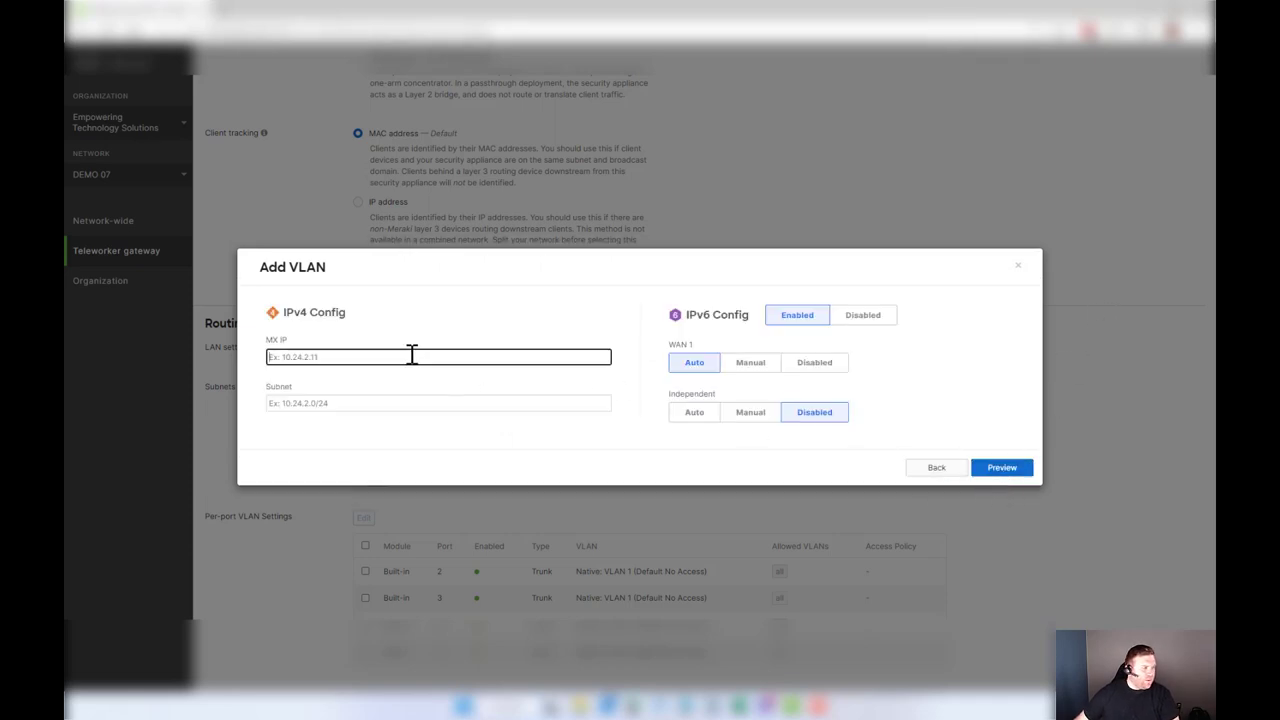
type("10.10.1")
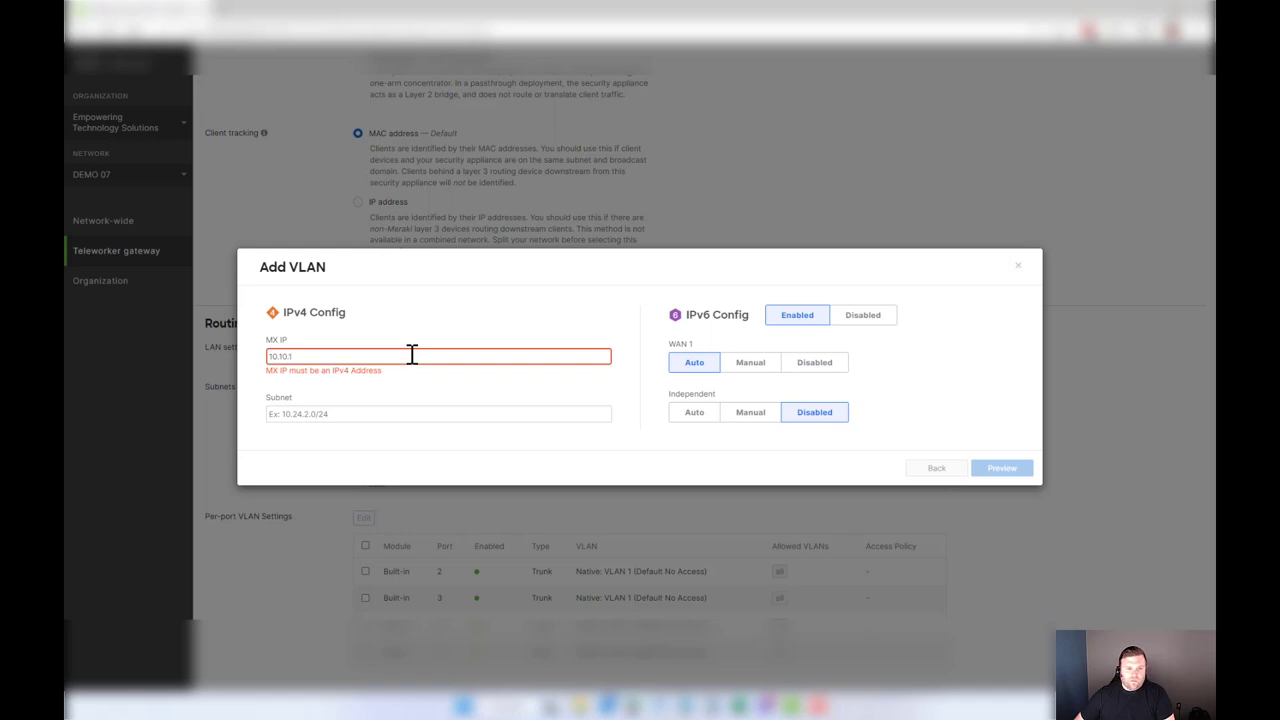
type(".1")
key("Tab")
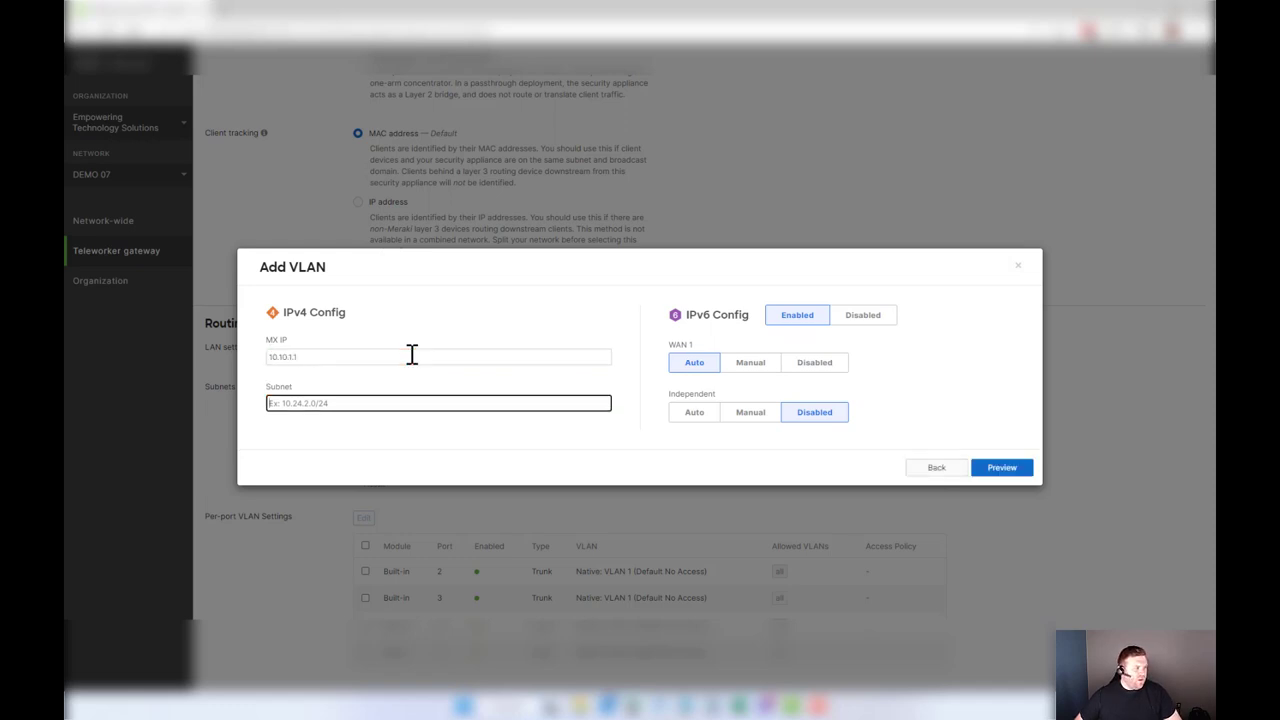
type("10.10.1.0")
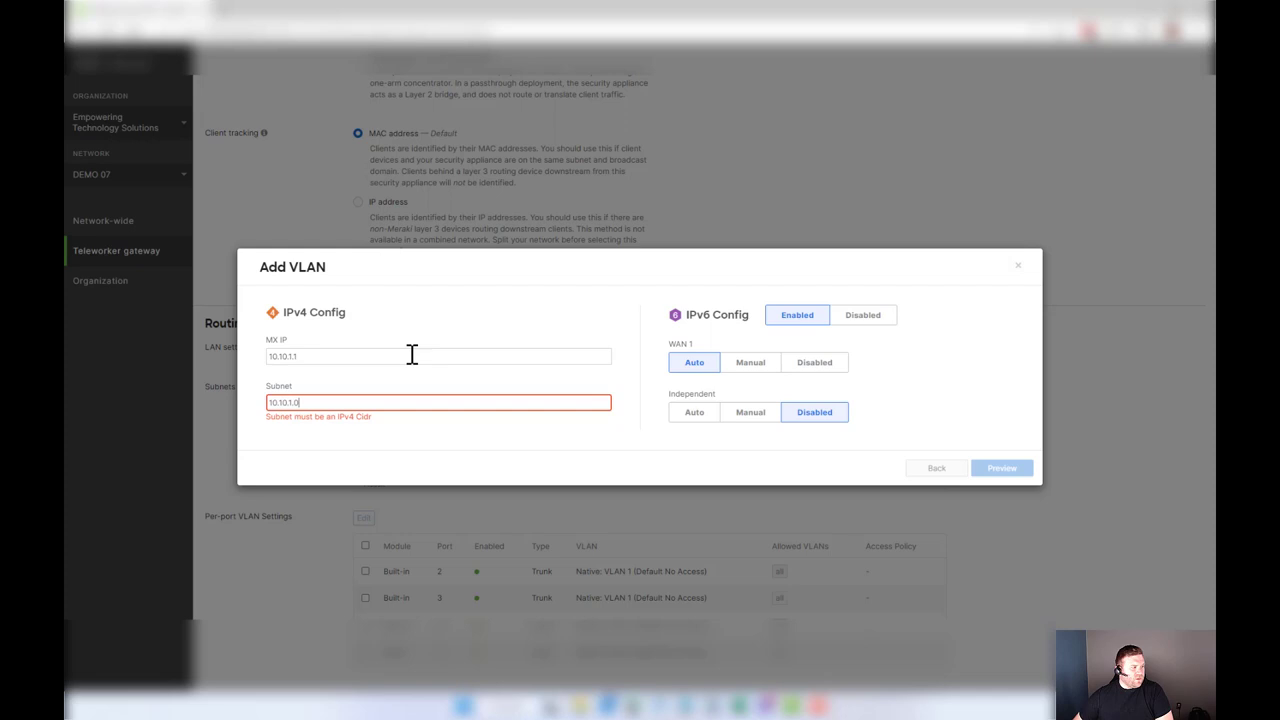
type("/24")
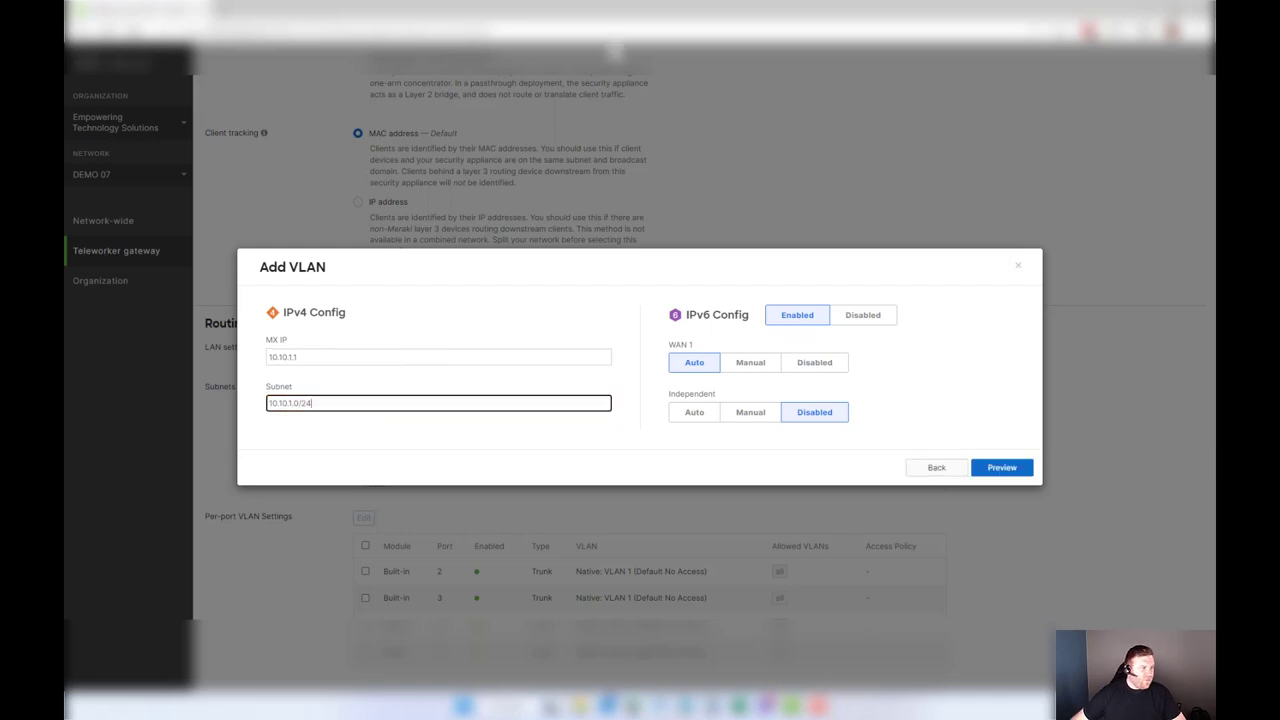
left_click(866, 318)
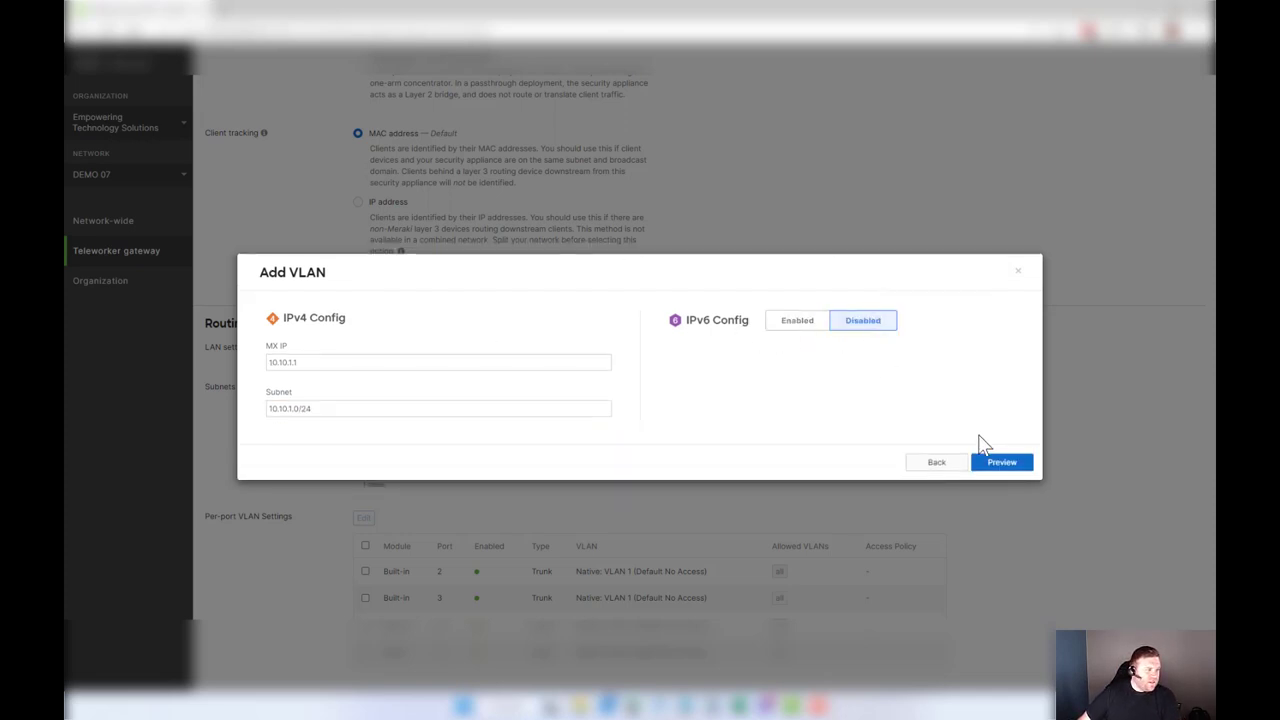
left_click(1017, 468)
left_click(1002, 462)
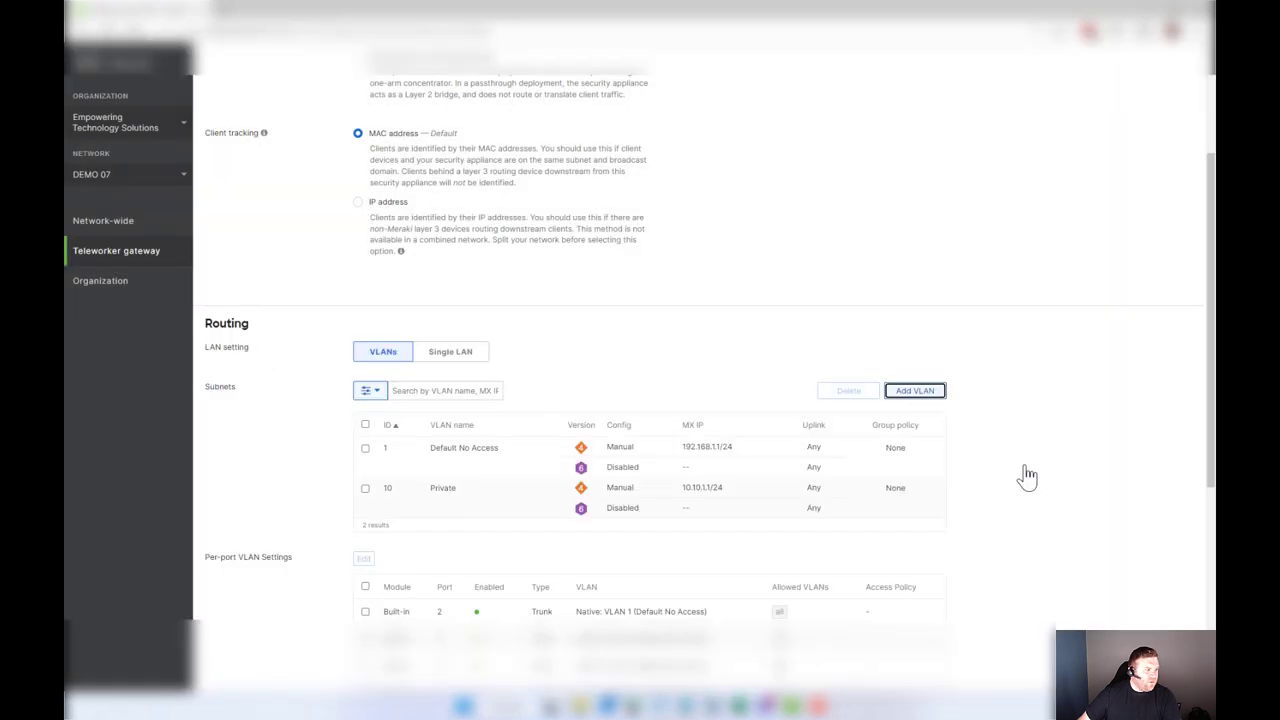
Start another VLAN named Meraki Infrastructure with VLAN ID 4000.
left_click(914, 395)
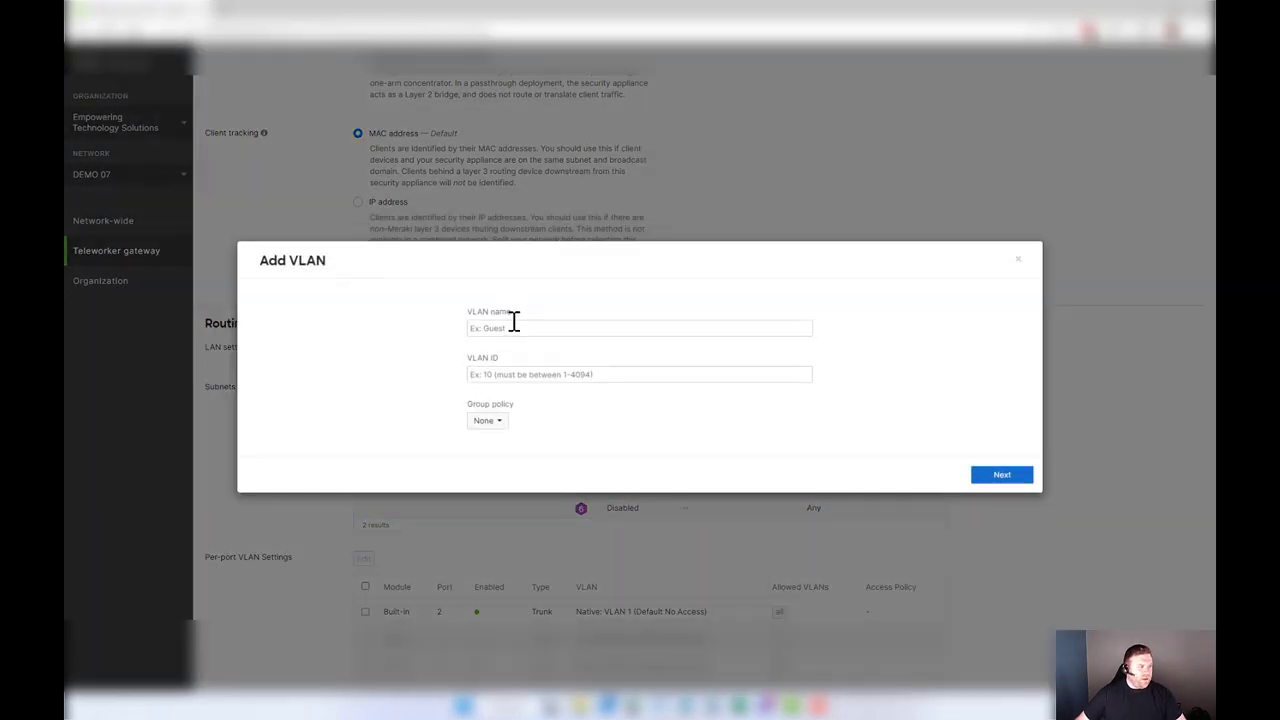
left_click(514, 322)
type("Meraki Infrastructure")
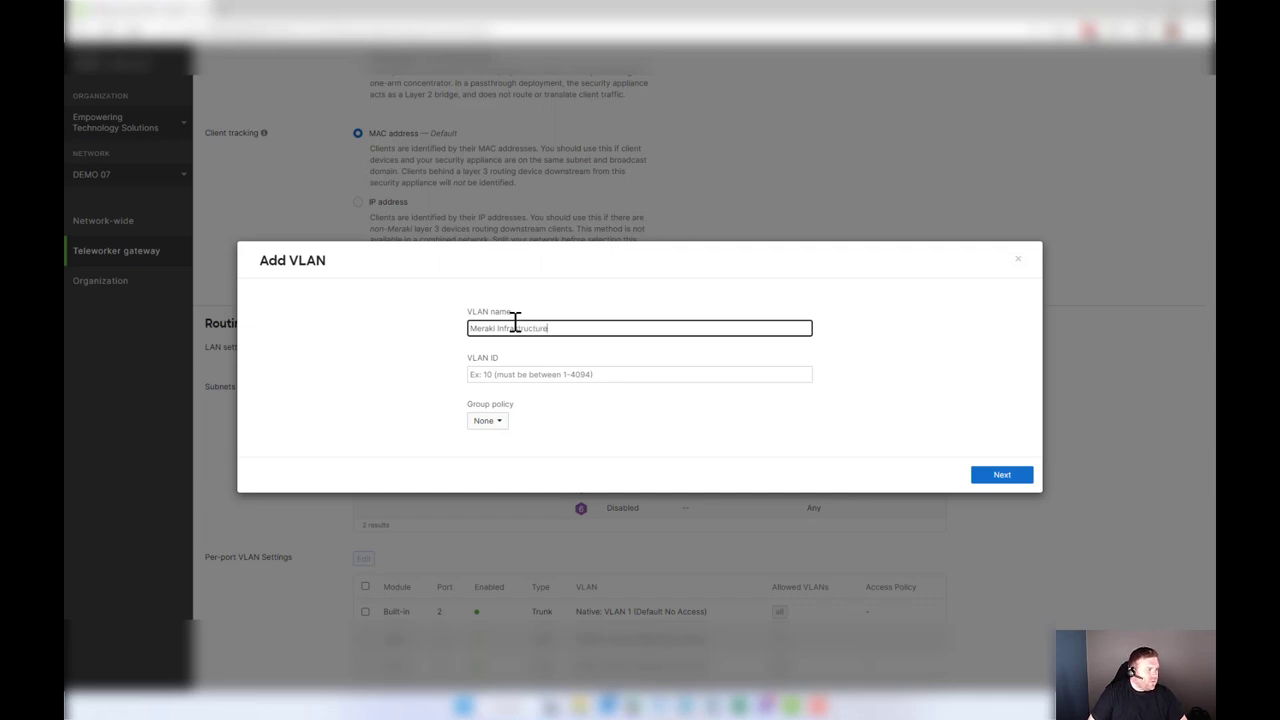
key("Tab")
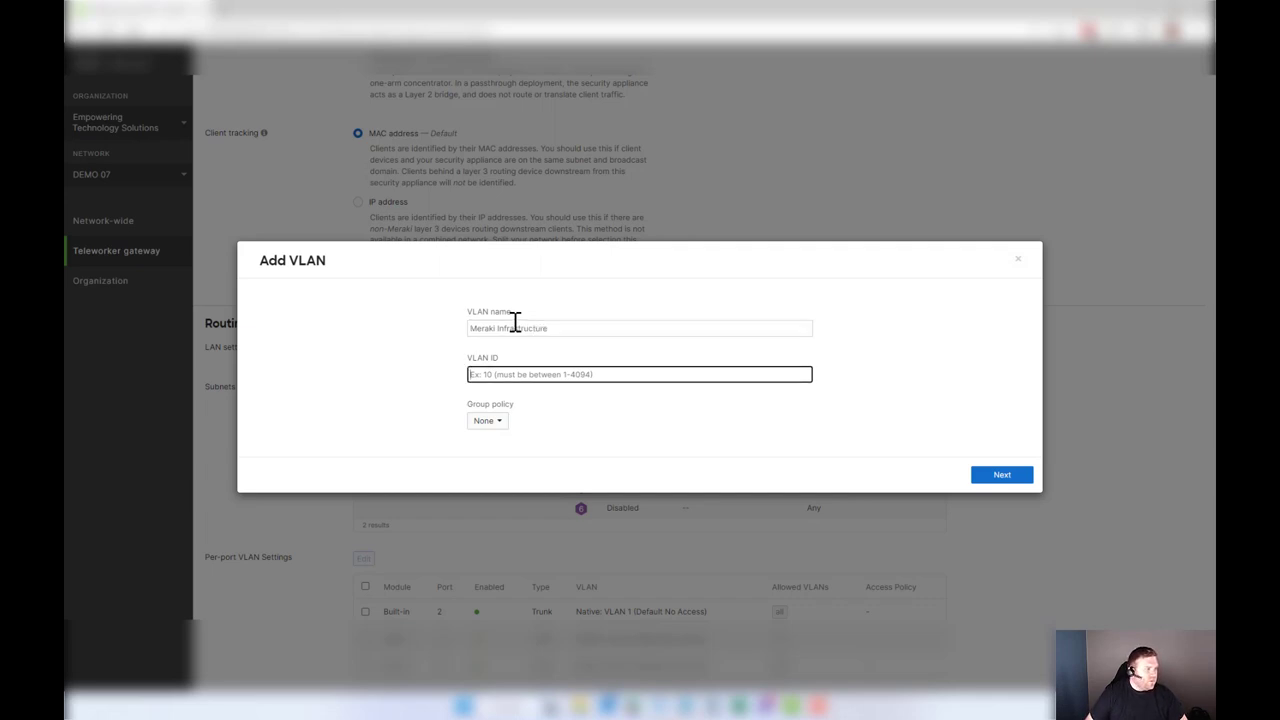
type("4000")
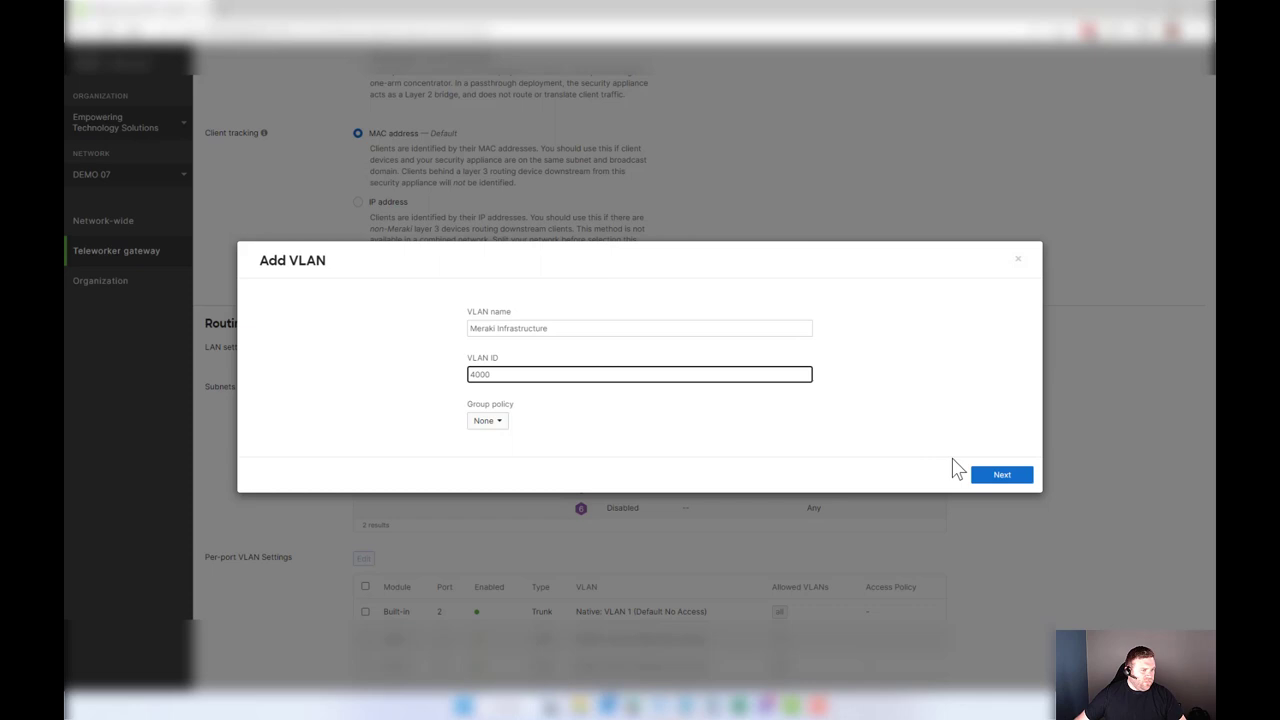
left_click(995, 476)
Set the Meraki Infrastructure VLAN's MX IP to 172.16.30.1 and its subnet to 172.16.30.0/24.
left_click(372, 352)
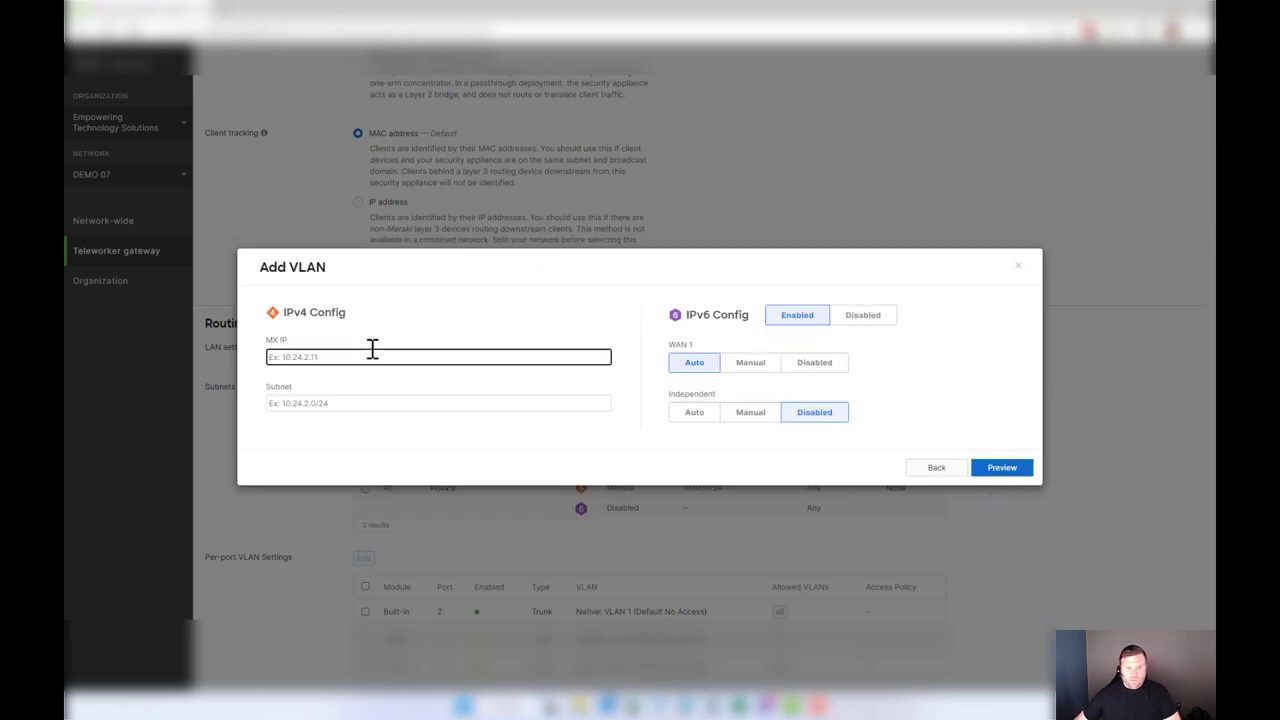
type("172.16")
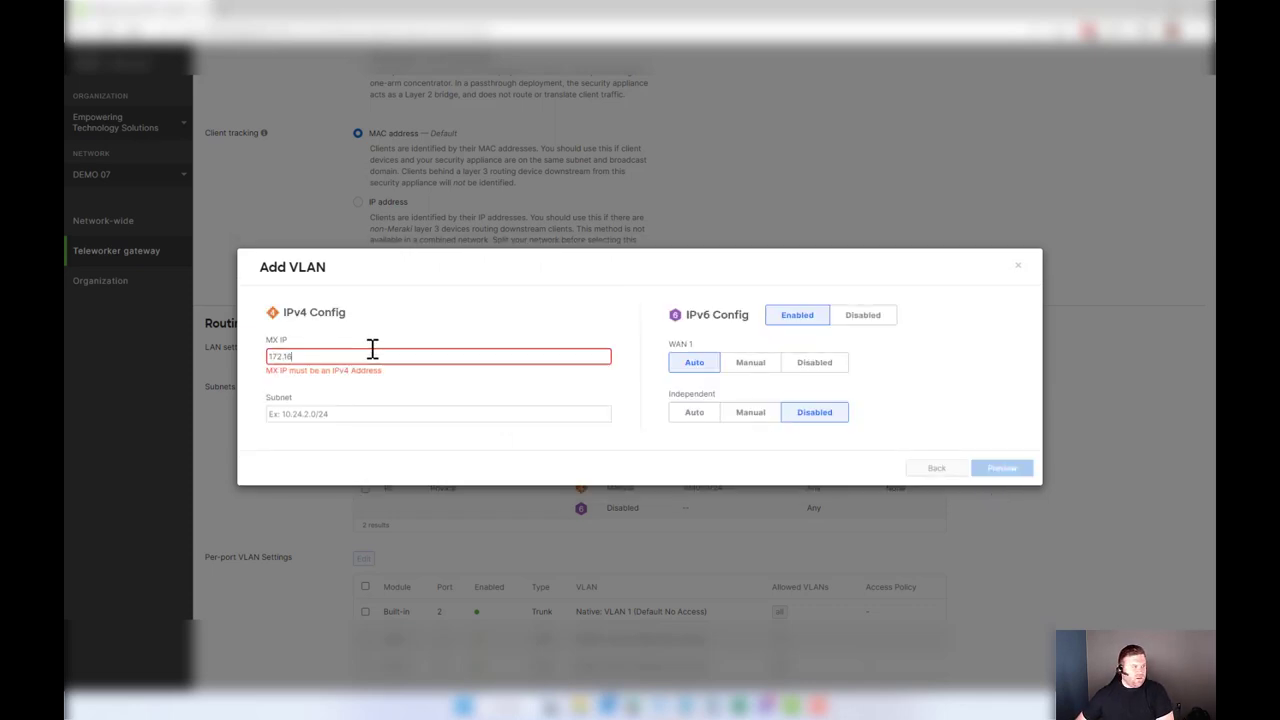
type(".30.1")
key("BackSpace")
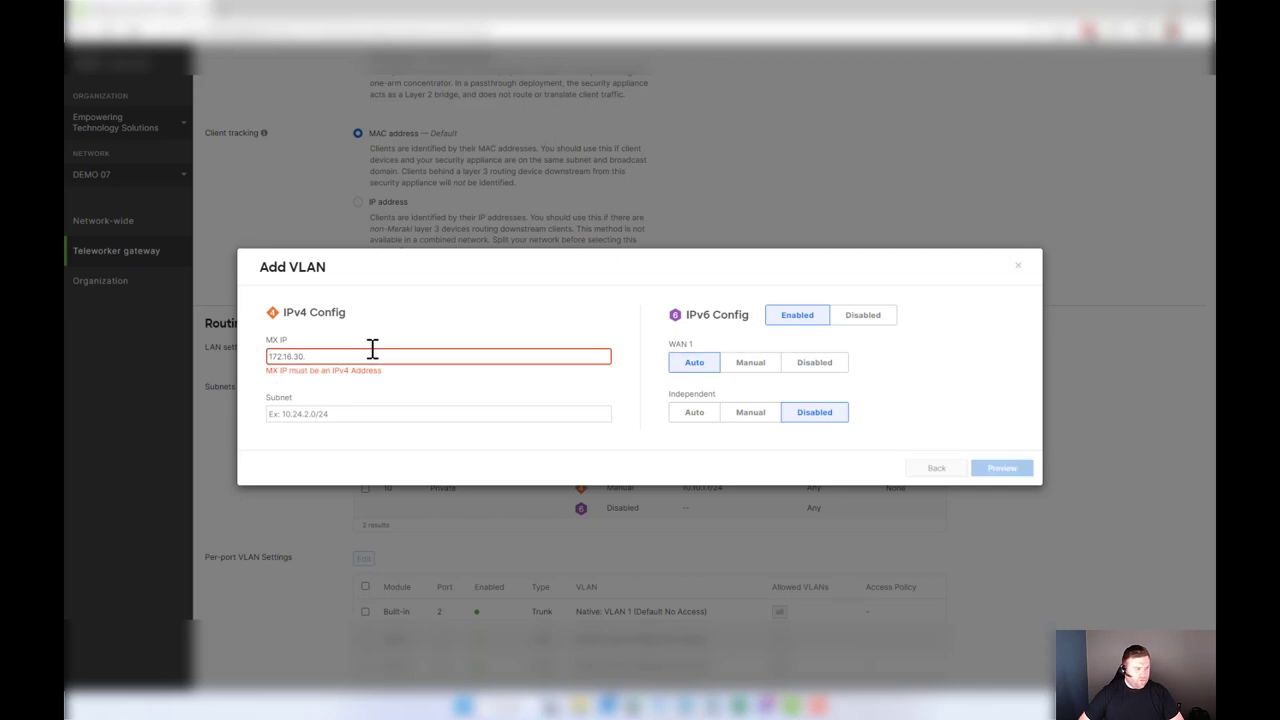
type("1")
triple_click(372, 348)
key("ctrl+c")
left_click(416, 403)
key("ctrl+v")
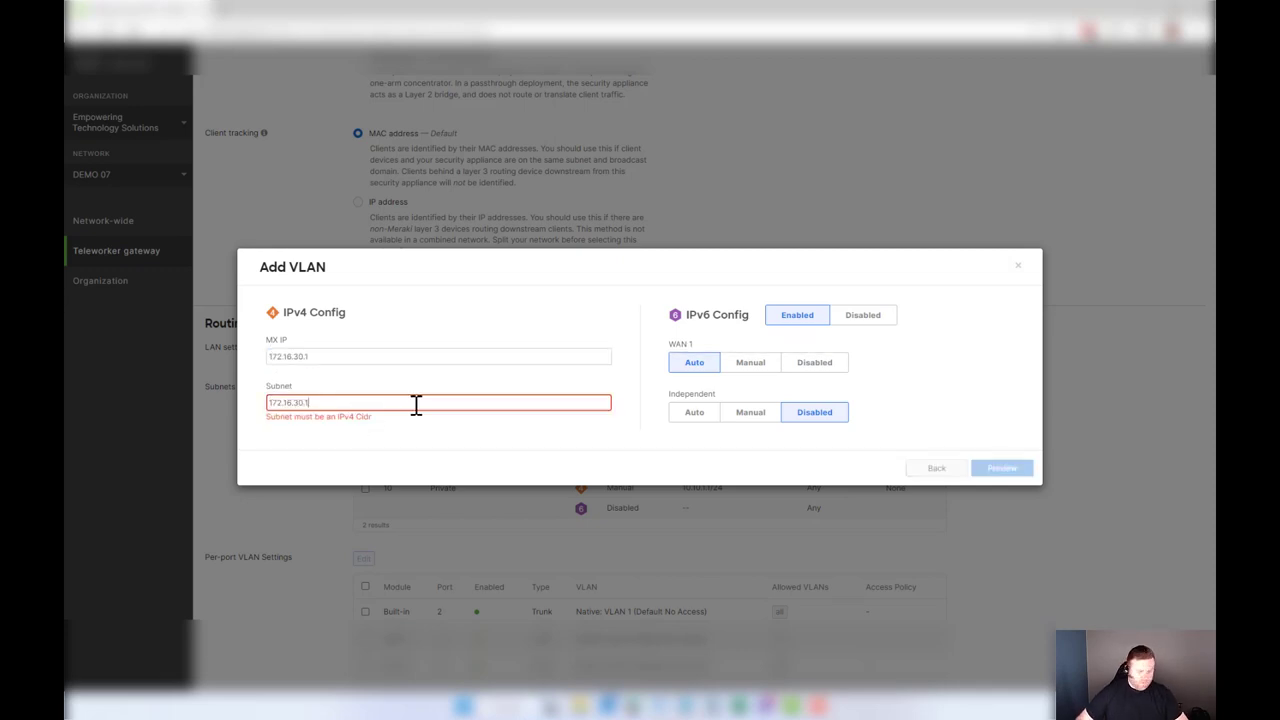
type("0/24")
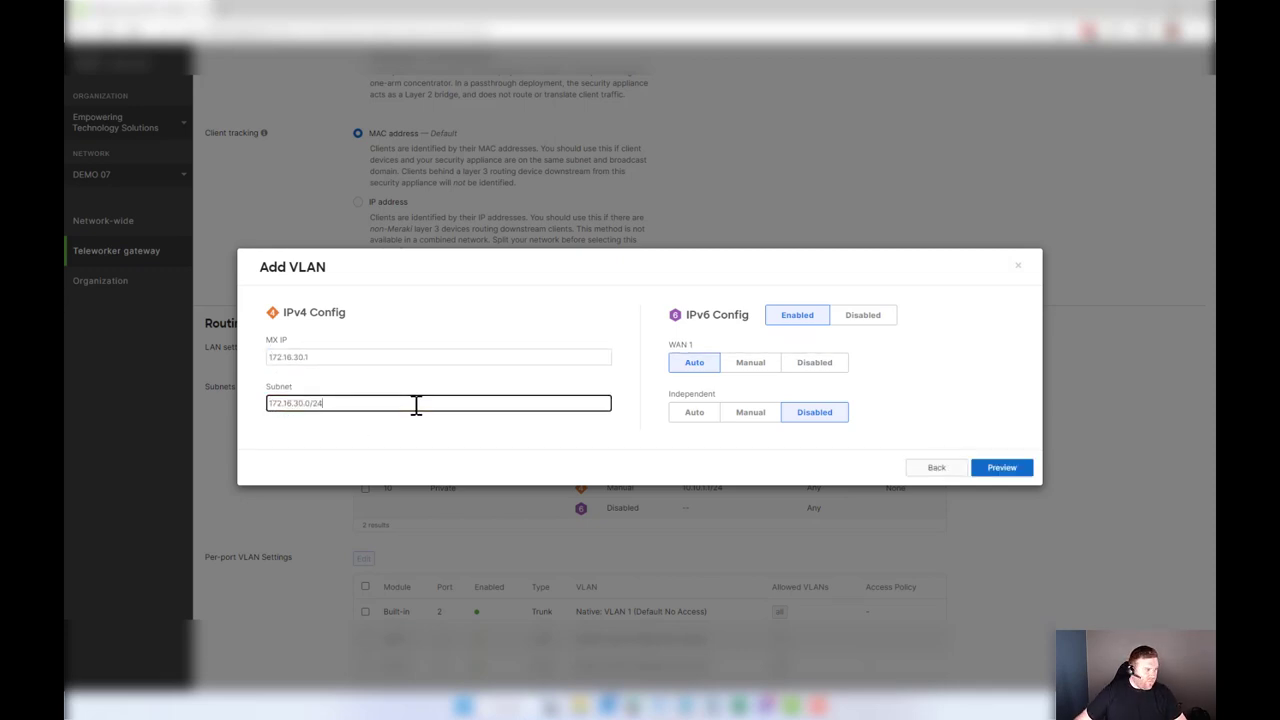
Disable IPv6 for the Meraki Infrastructure VLAN, add it to the subnets, and save the VLAN changes.
left_click(880, 318)
left_click(1004, 462)
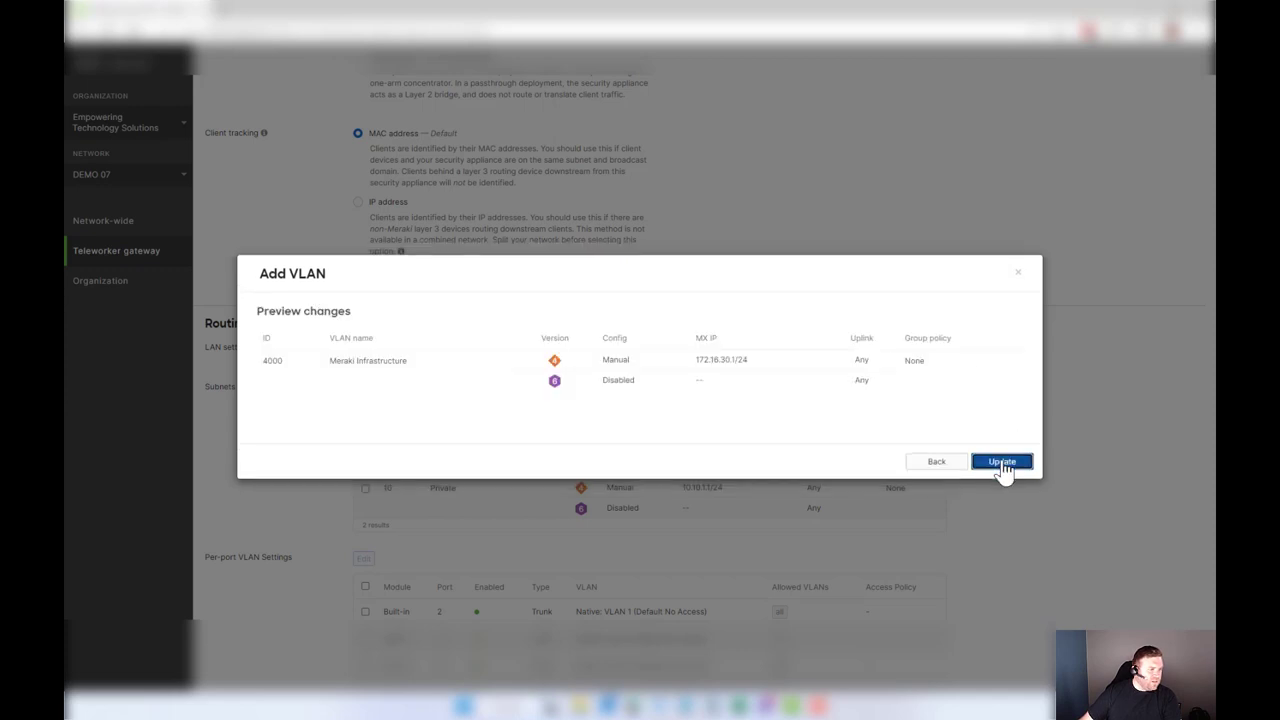
left_click(1003, 462)
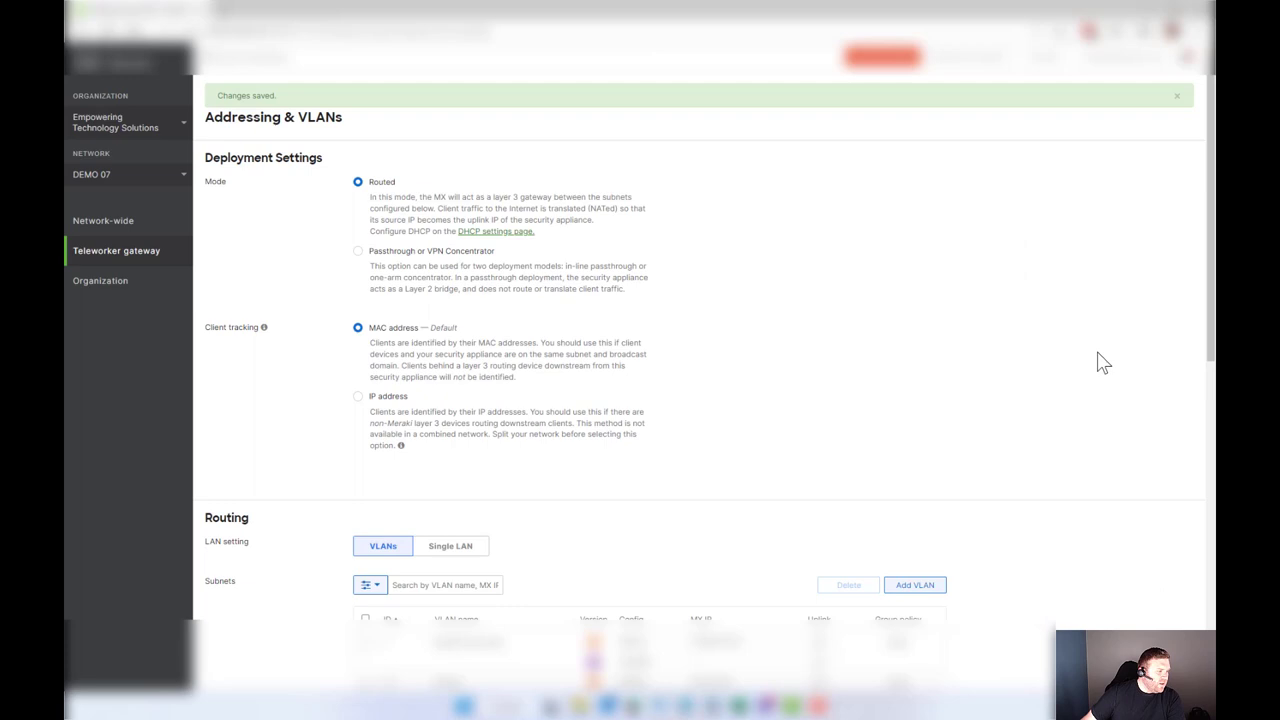
scroll(1103, 363, "down", 3)
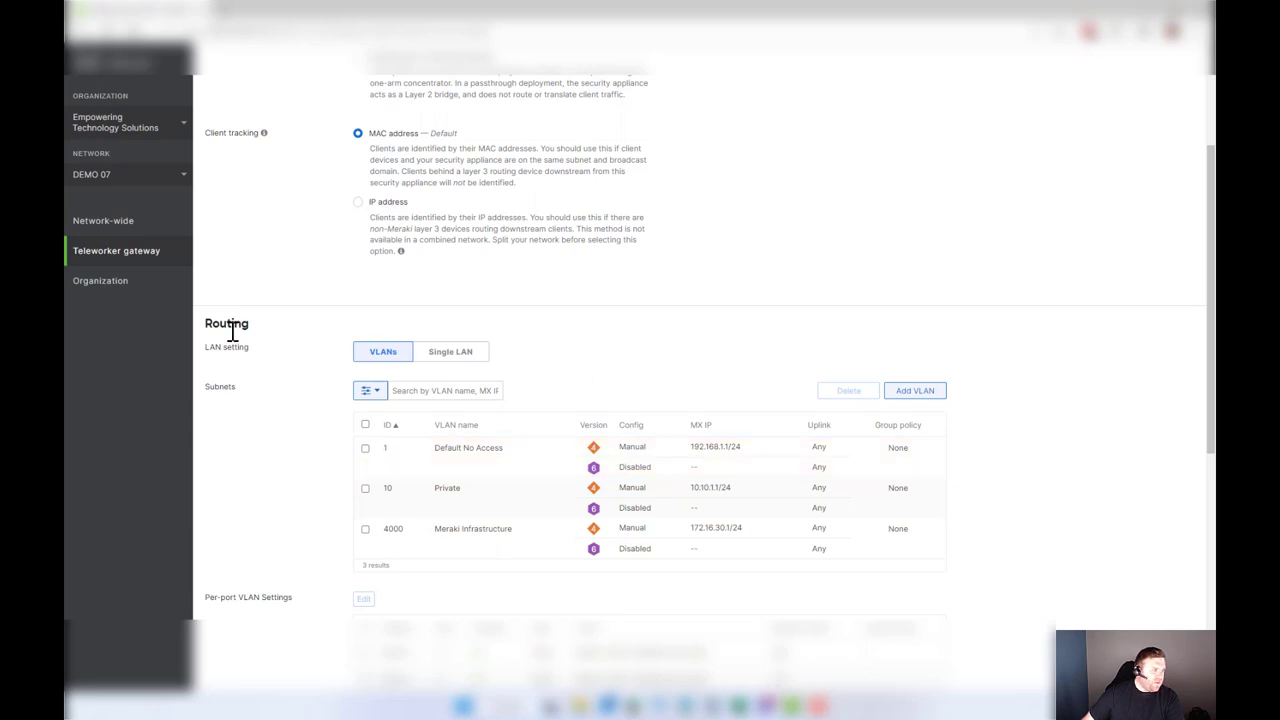
Create an organization policy object named CLASS A with the CIDR 10.0.0.0/8.
mouse_move(125, 285)
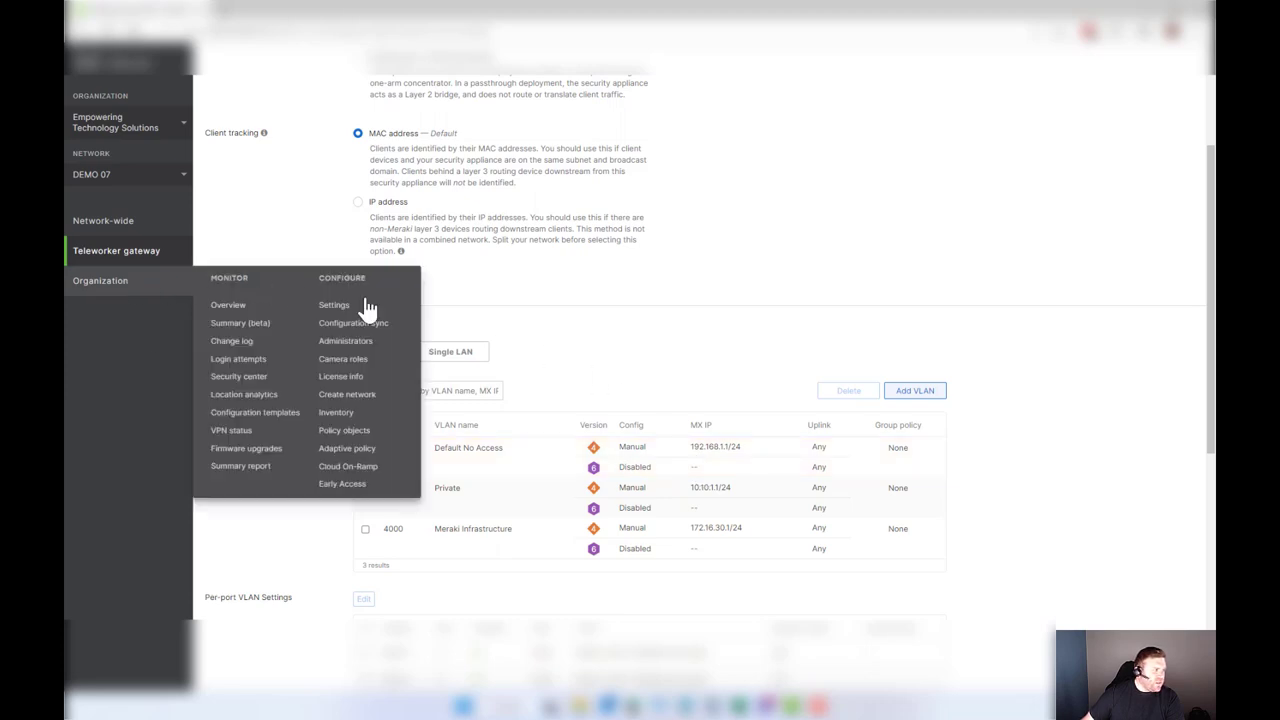
left_click(344, 431)
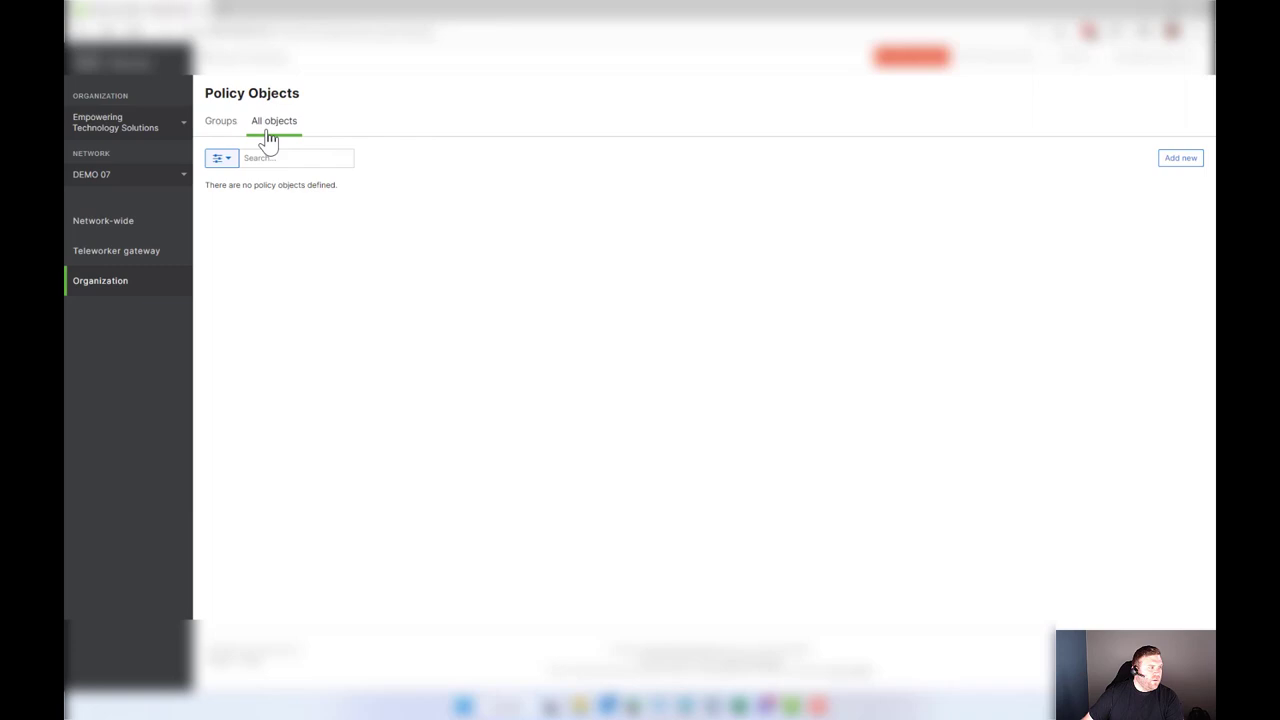
left_click(1180, 158)
left_click(493, 138)
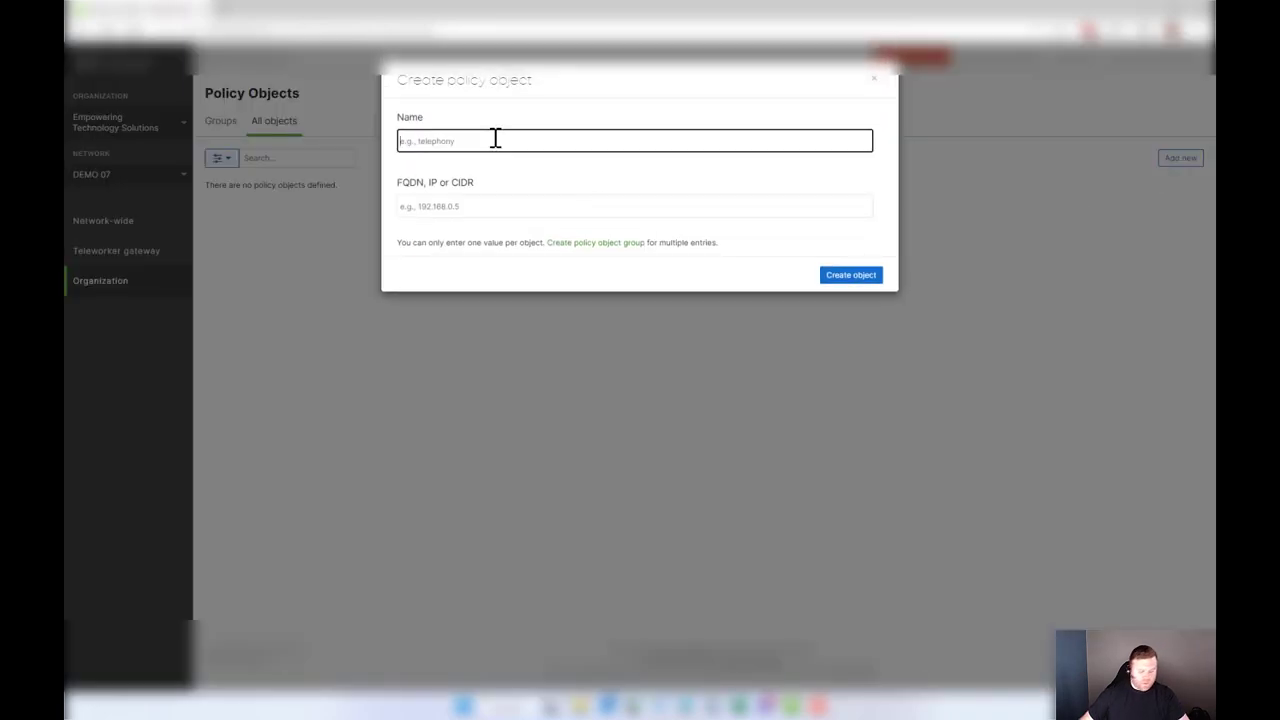
type("cl")
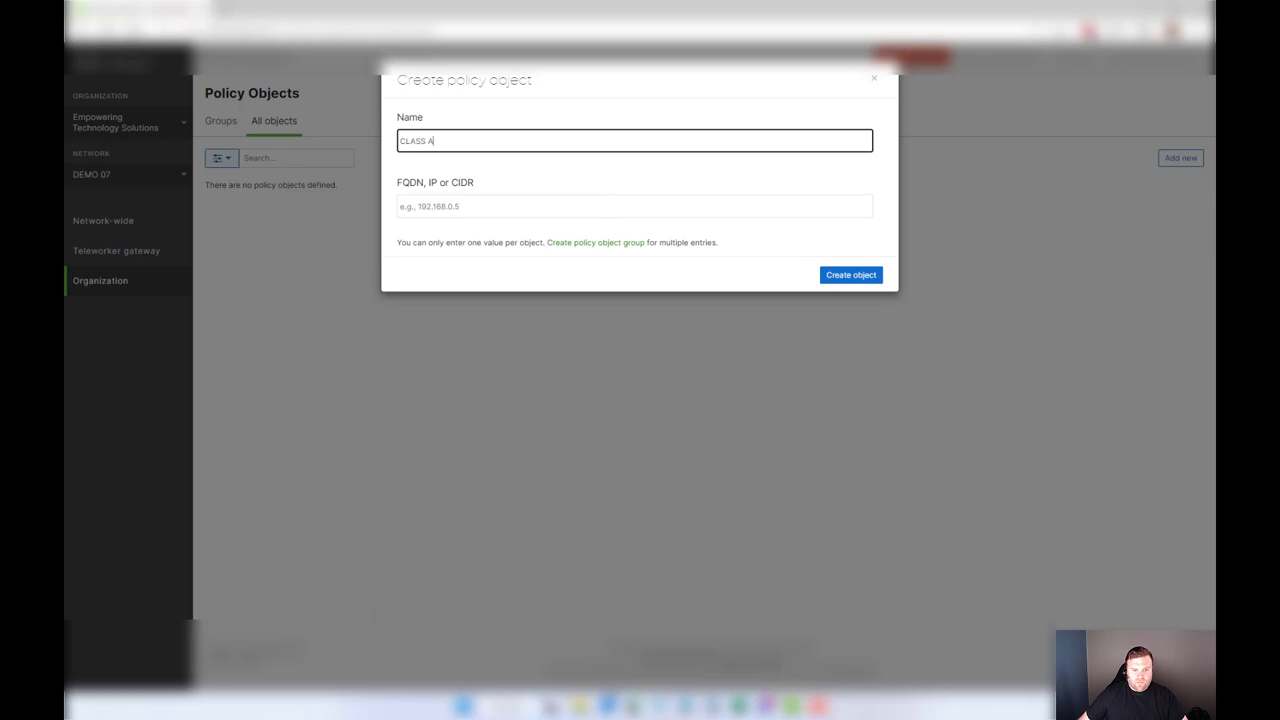
left_click(445, 206)
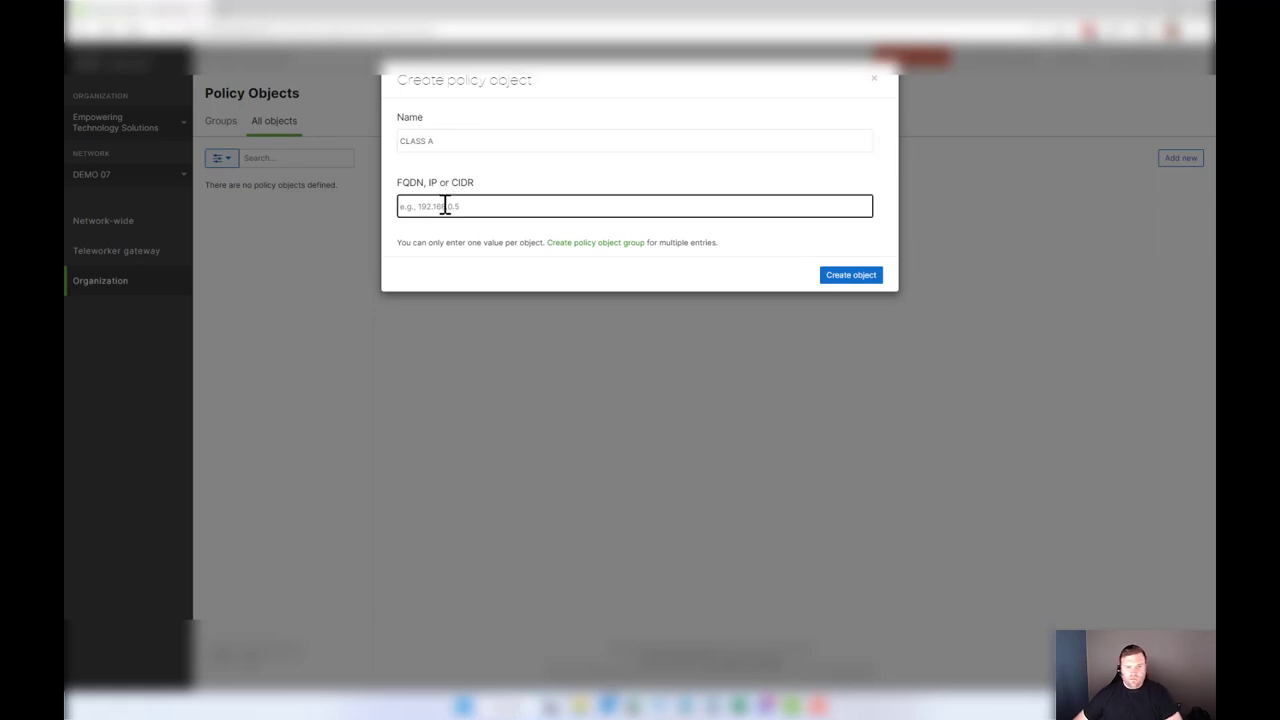
type("10.0.0.0")
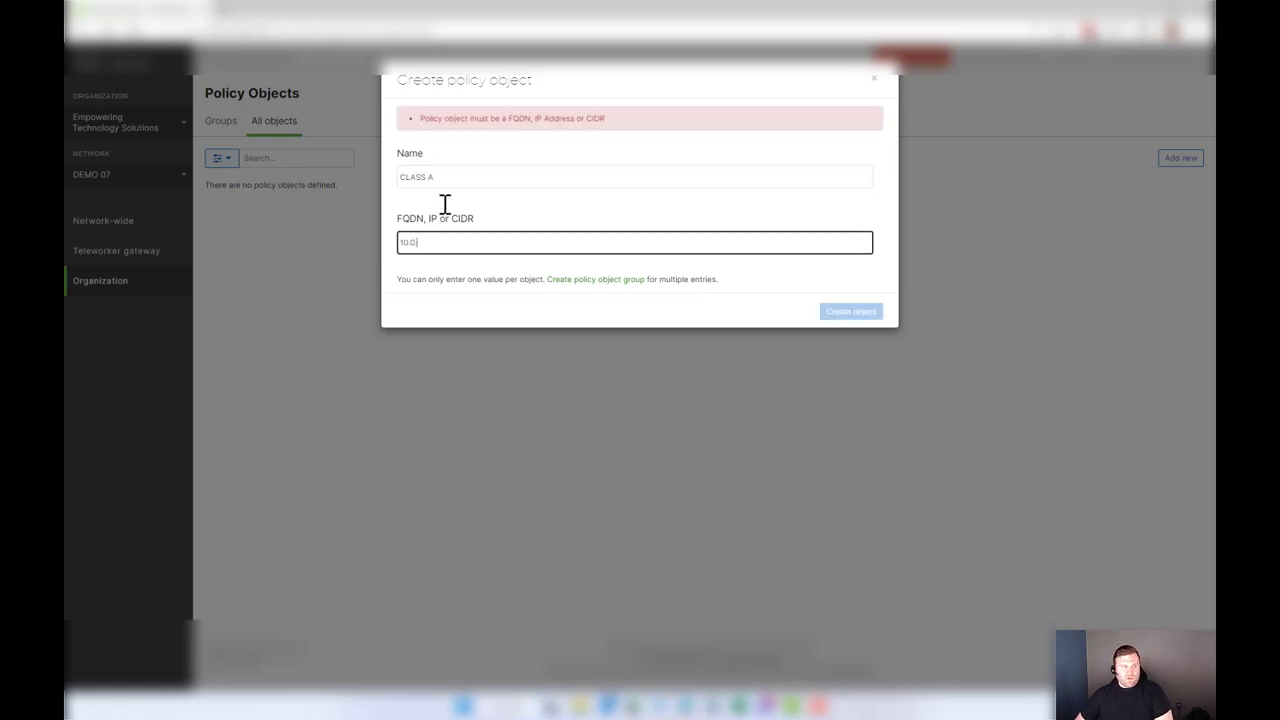
type("/8")
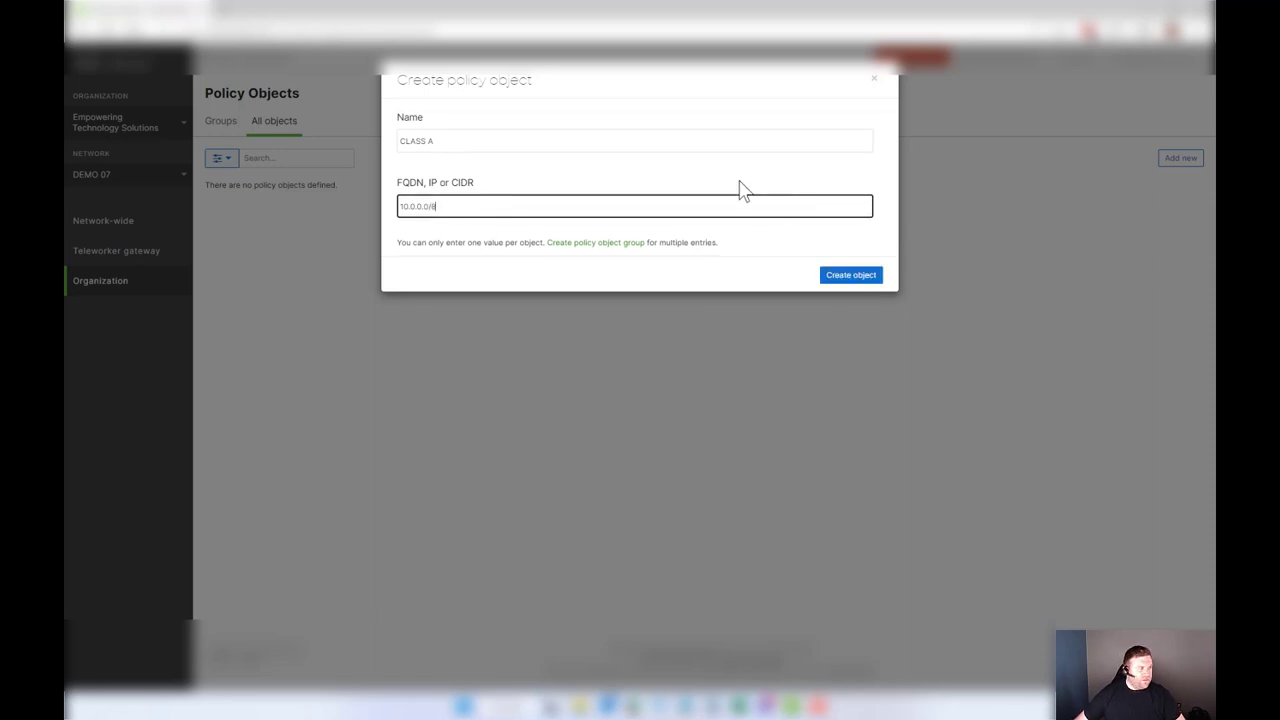
left_click(851, 275)
Create a second policy object named CLASS B with the CIDR 172.16.0.0/12.
left_click(1170, 160)
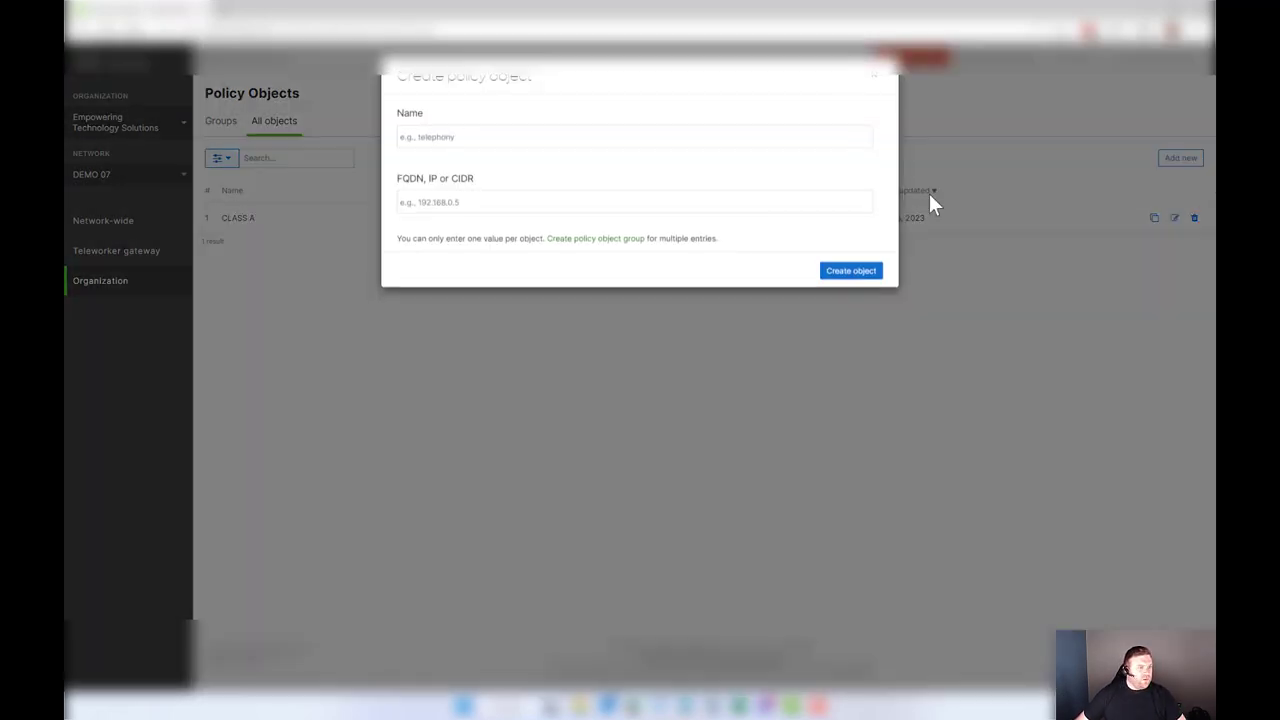
left_click(500, 141)
type("CLAS")
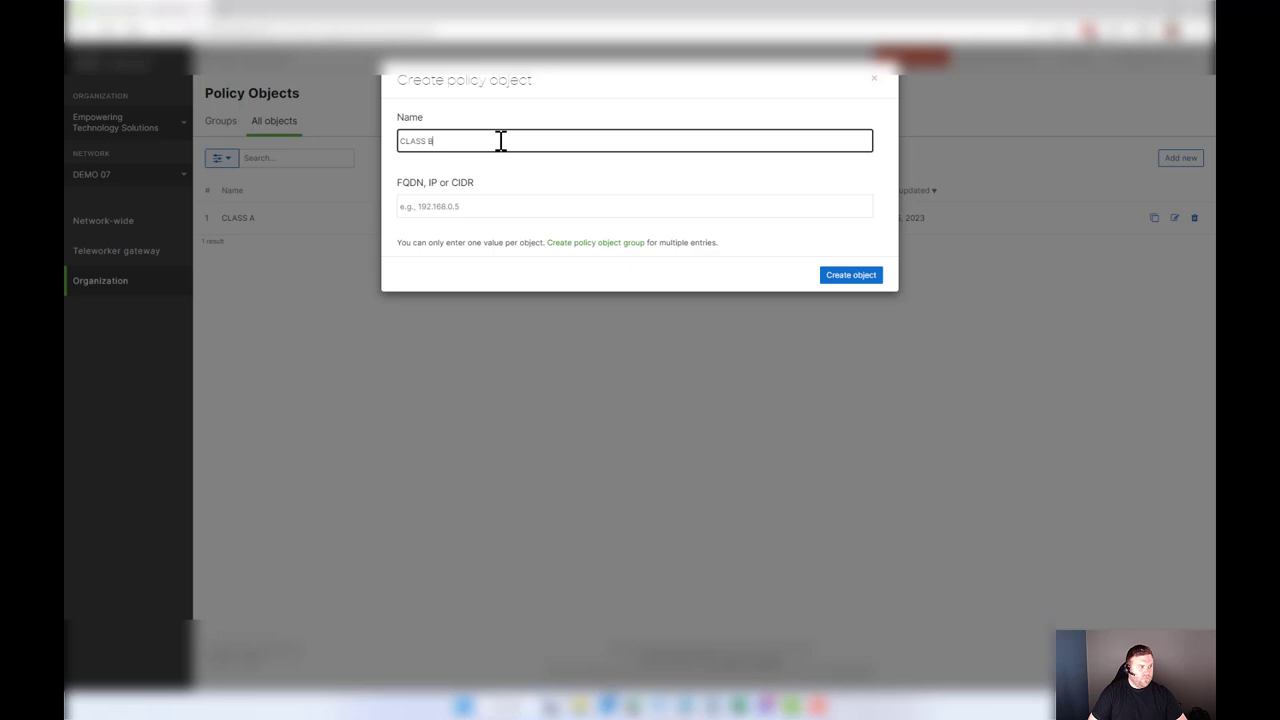
type("S B")
key("Tab")
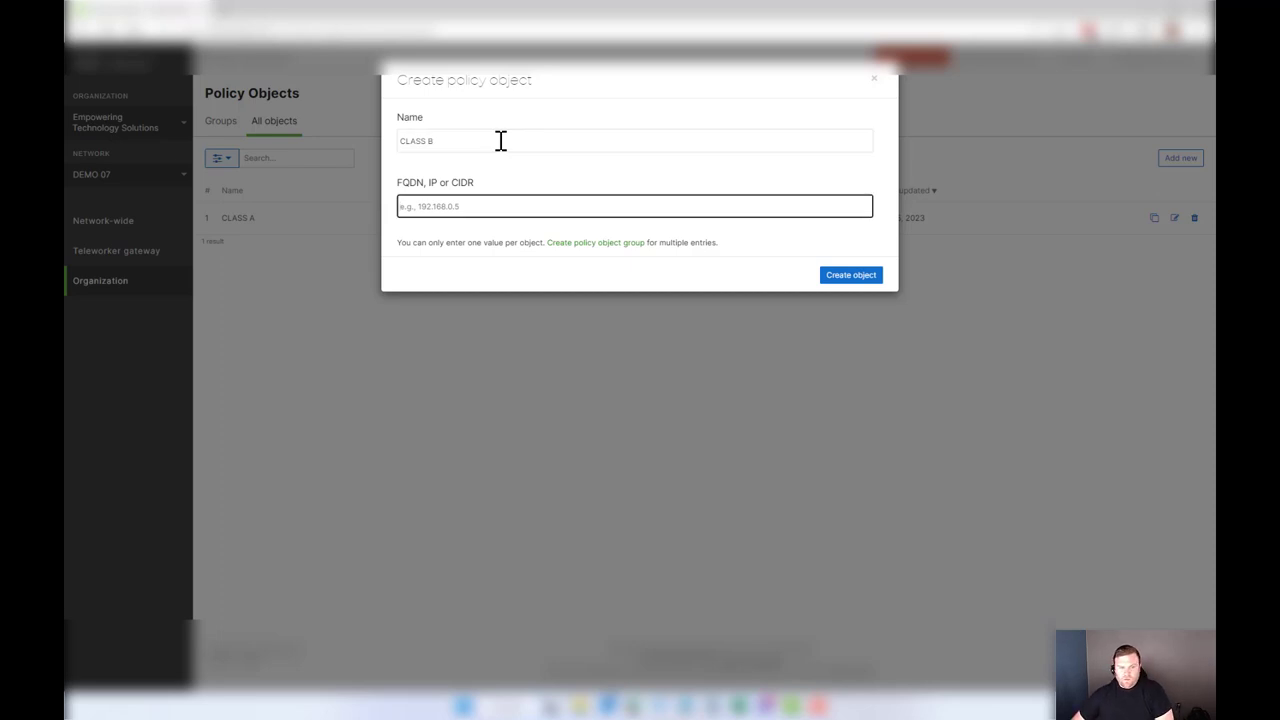
type("172.16")
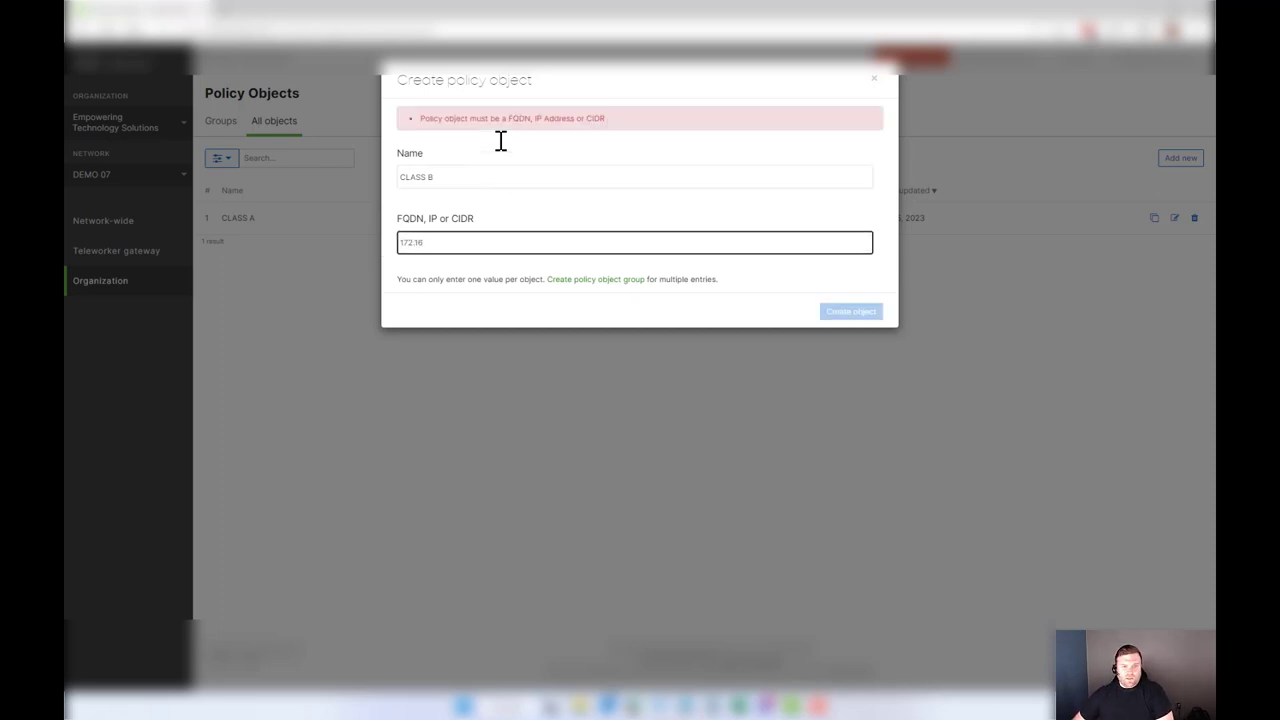
type(".0.0/12")
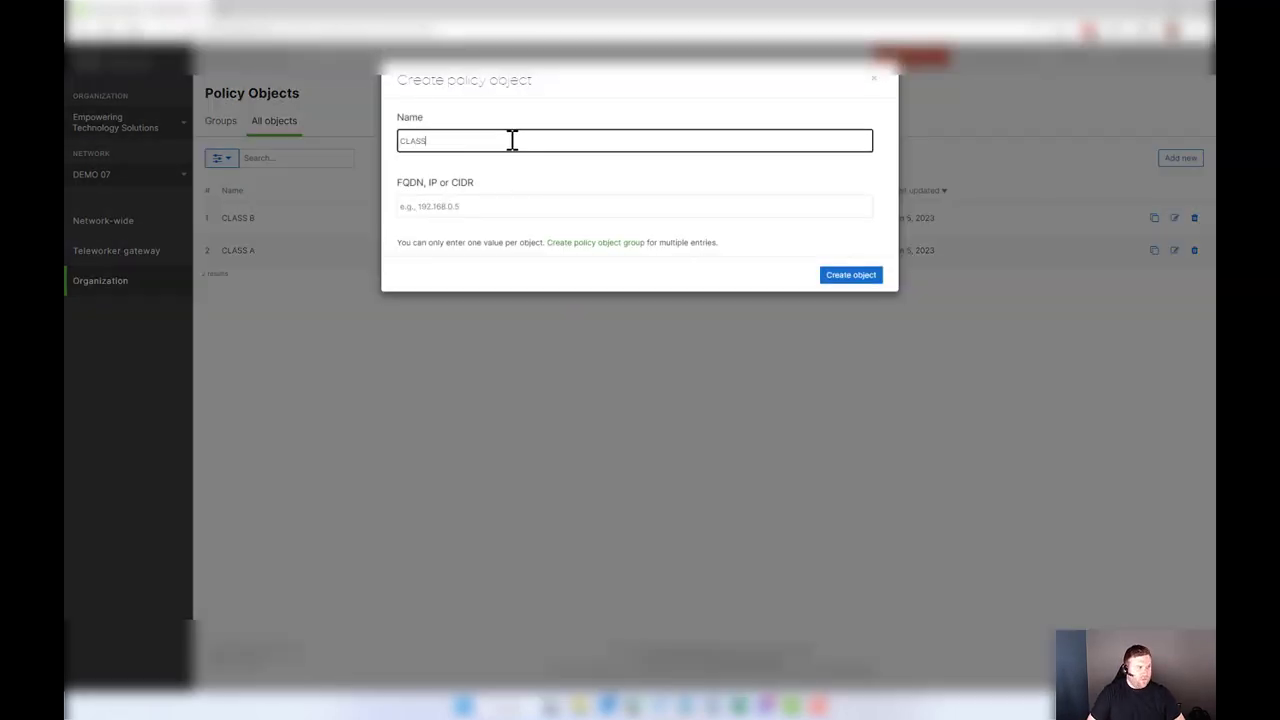
Create a third policy object named CLASS C with the CIDR 192.168.0.0/16.
type(" C")
key("Tab")
type("192.168")
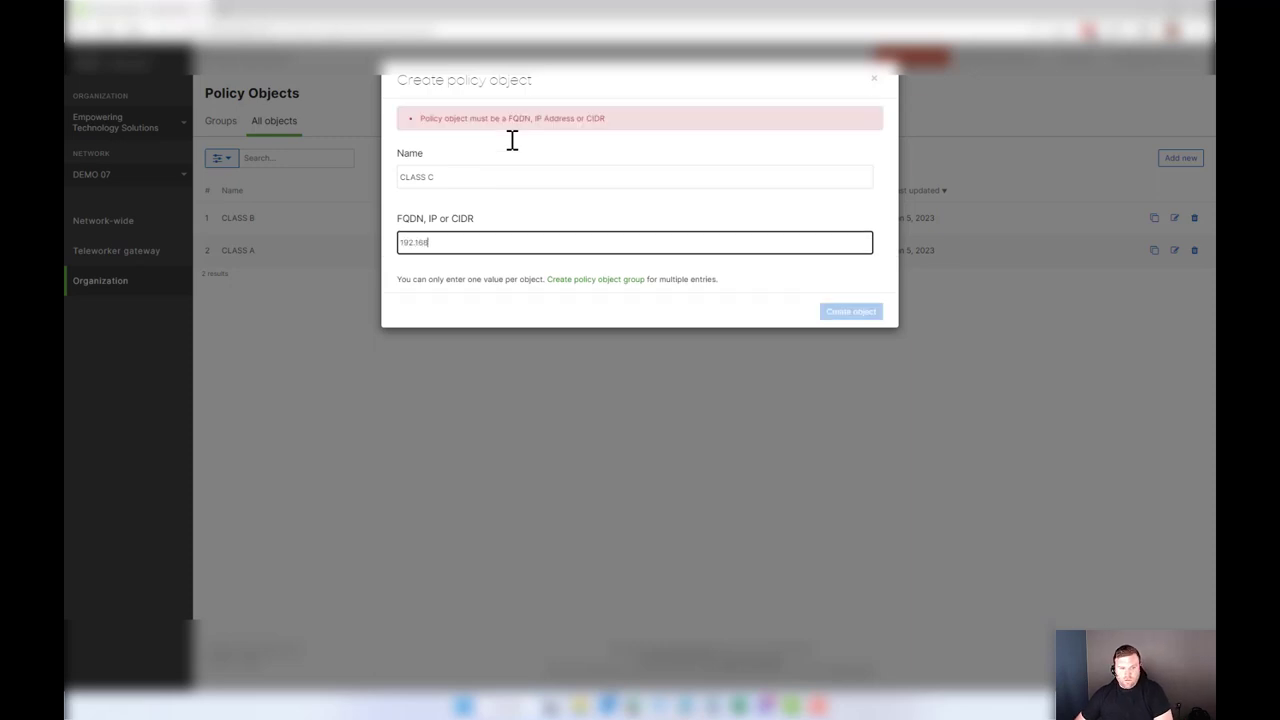
type(".0.0")
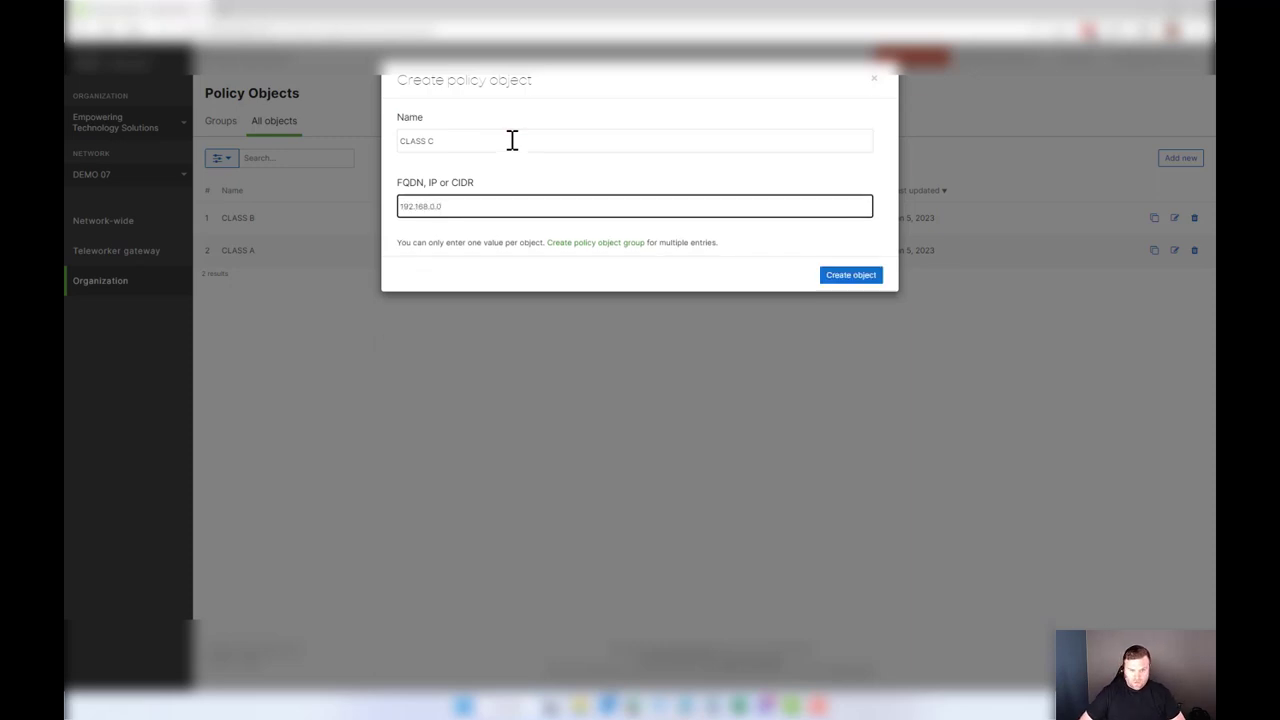
type("/16")
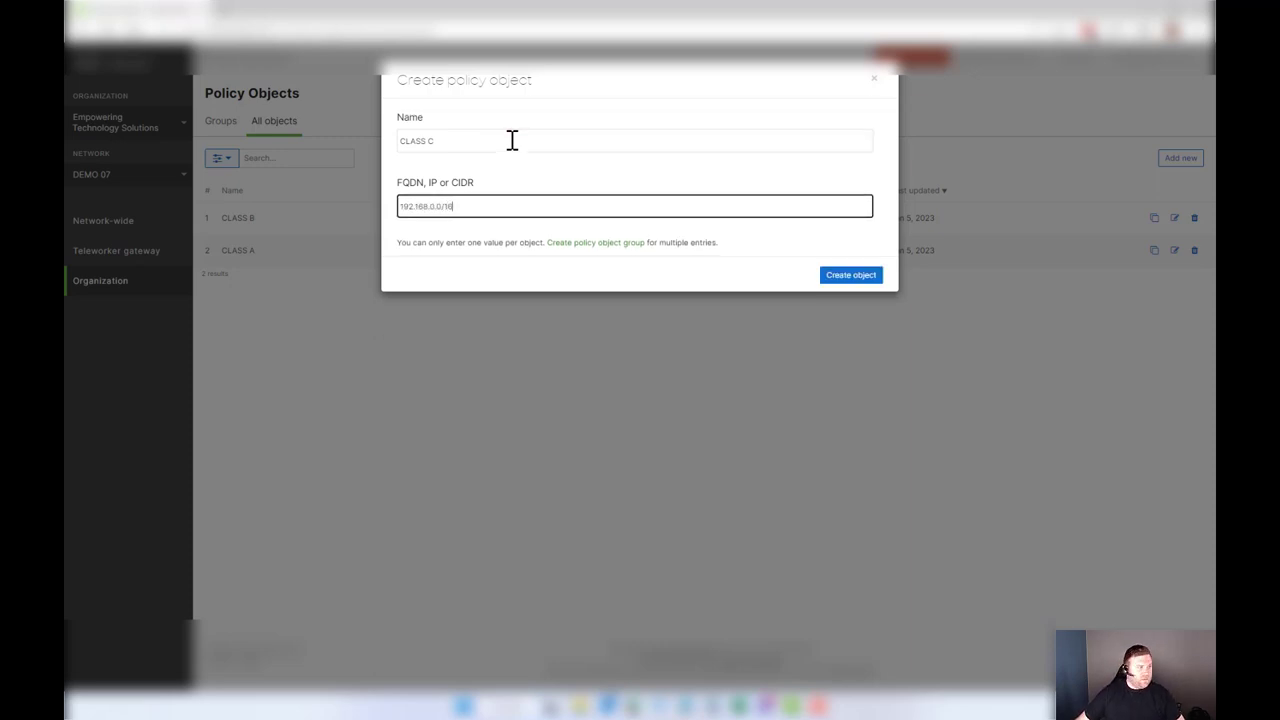
left_click(857, 280)
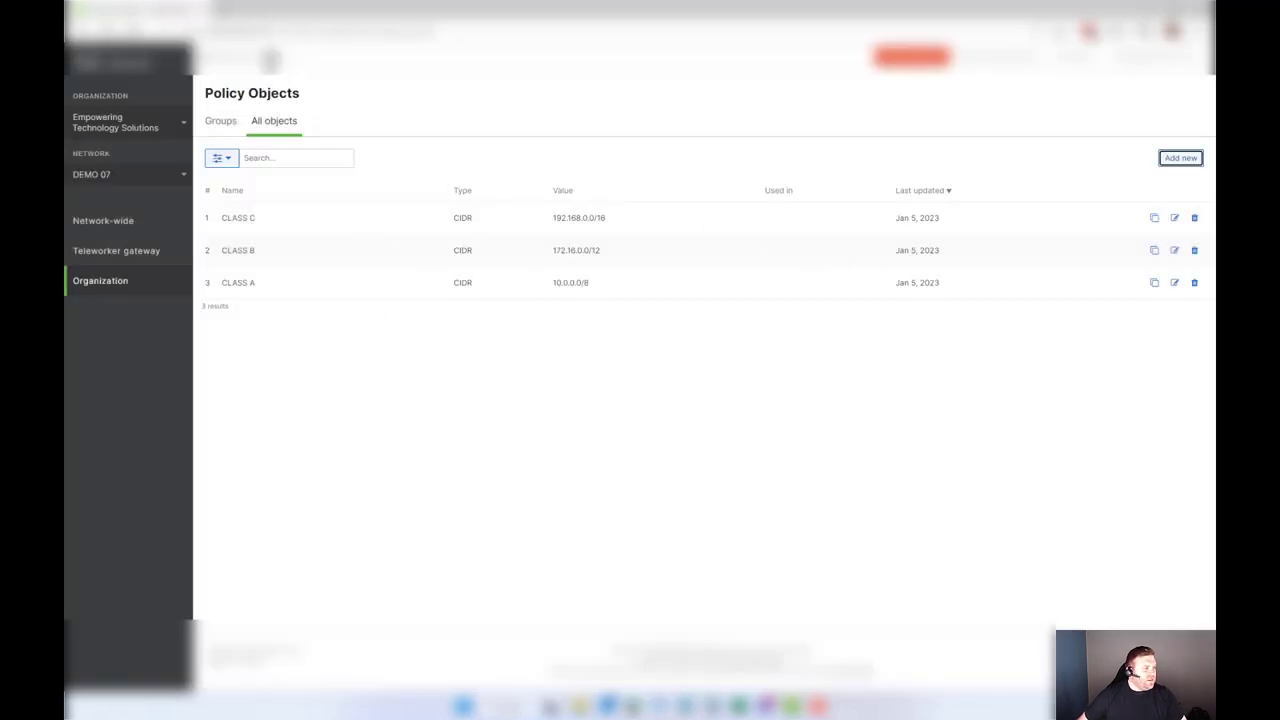
Start a new policy object group named Implicit Deny.
left_click(217, 125)
left_click(1180, 158)
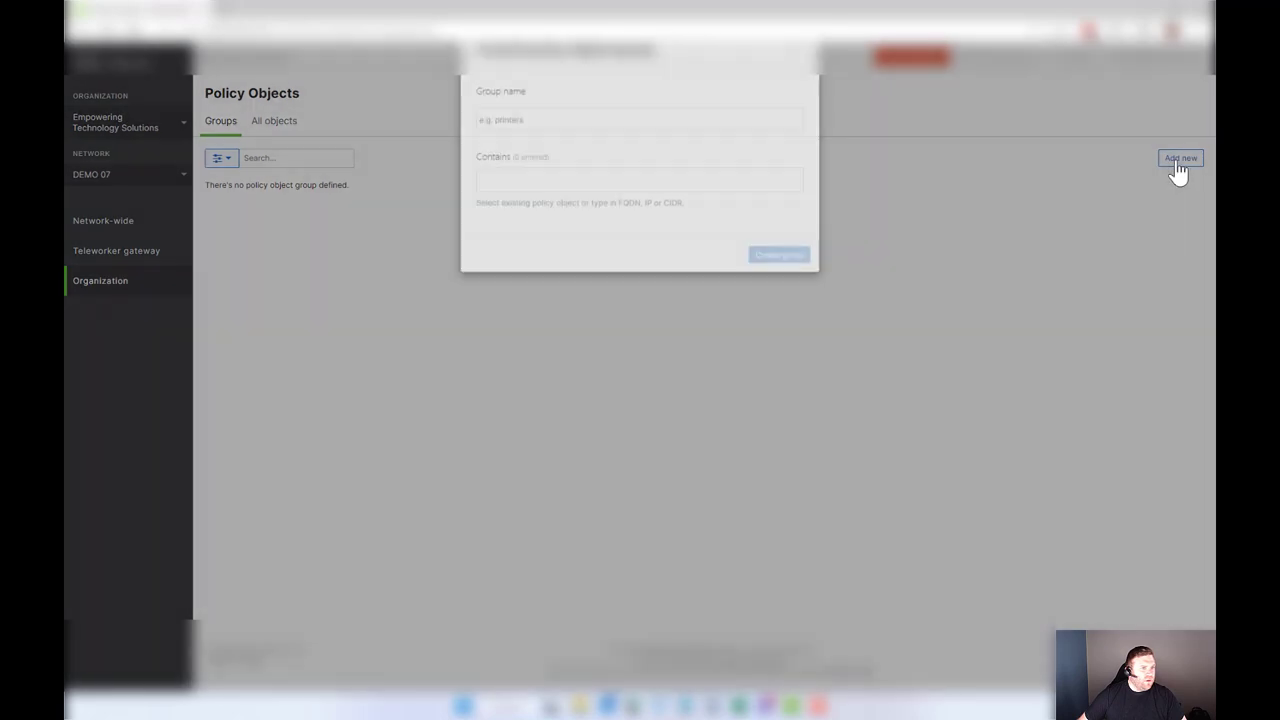
left_click(556, 148)
type("Imp")
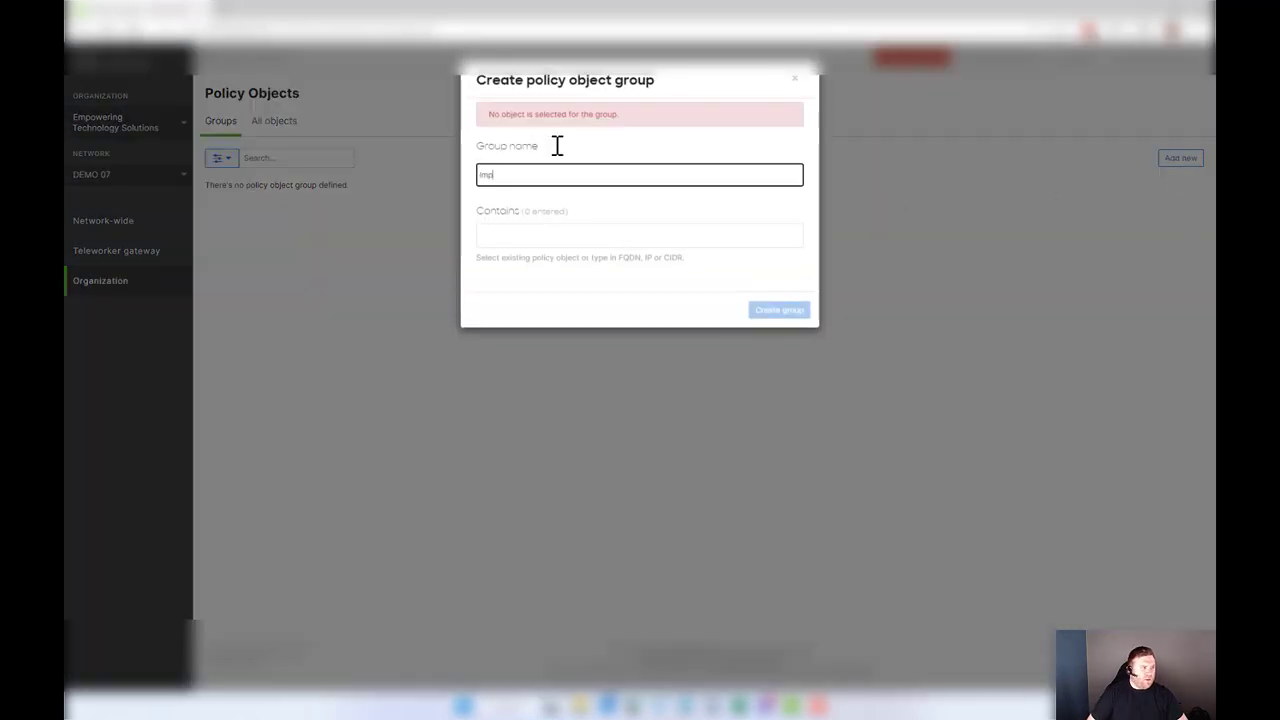
type("licit Deny")
key("Tab")
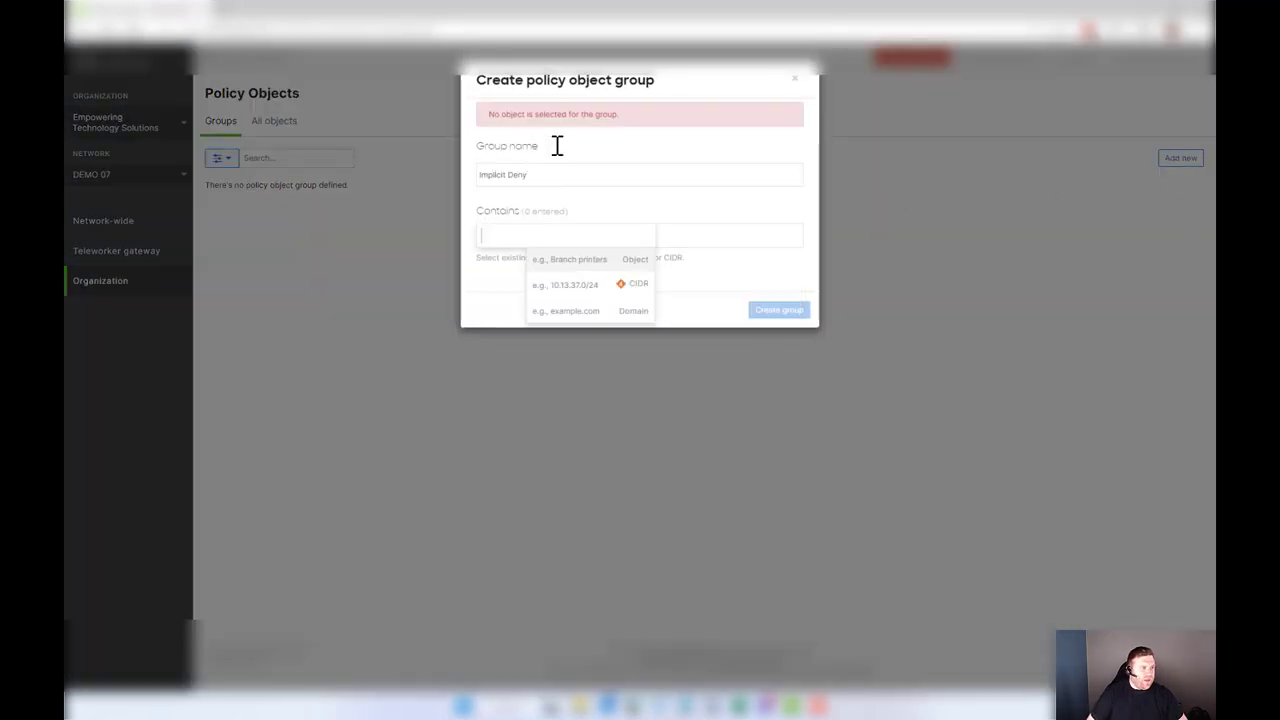
Add the CLASS A, CLASS B and CLASS C objects to the Implicit Deny group and create the group.
type("ciass")
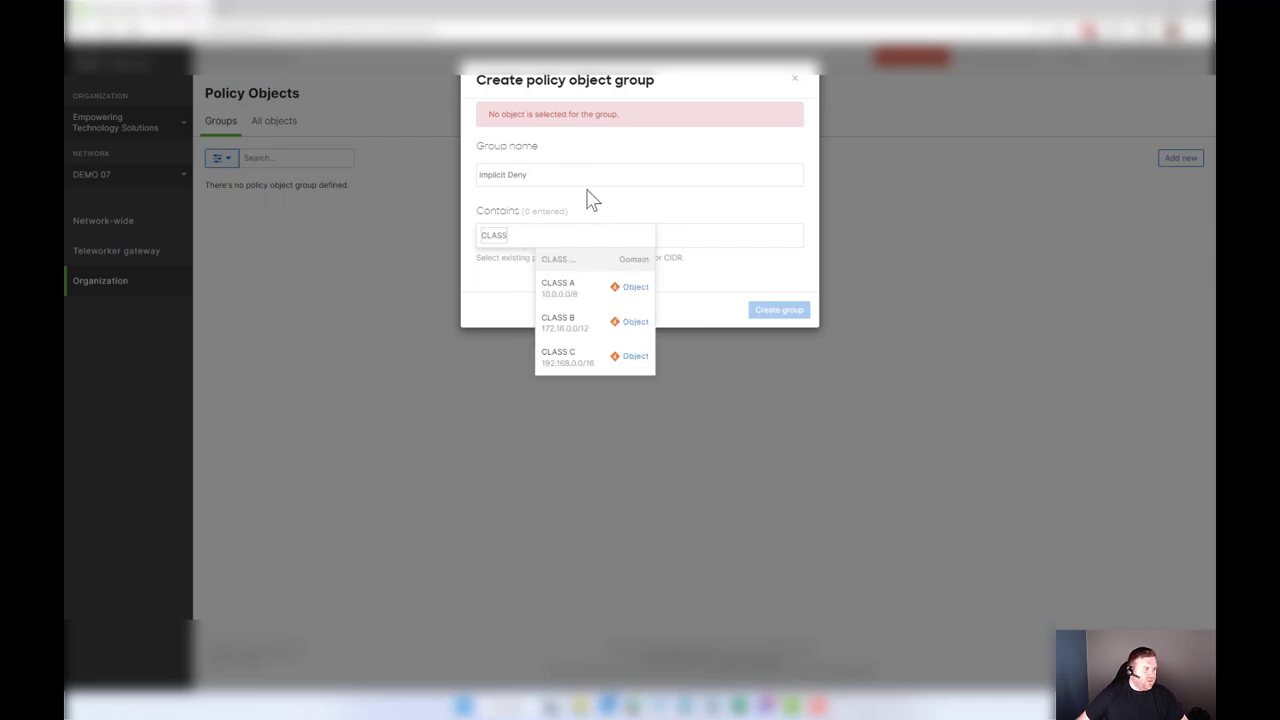
left_click(568, 293)
type("CLAS")
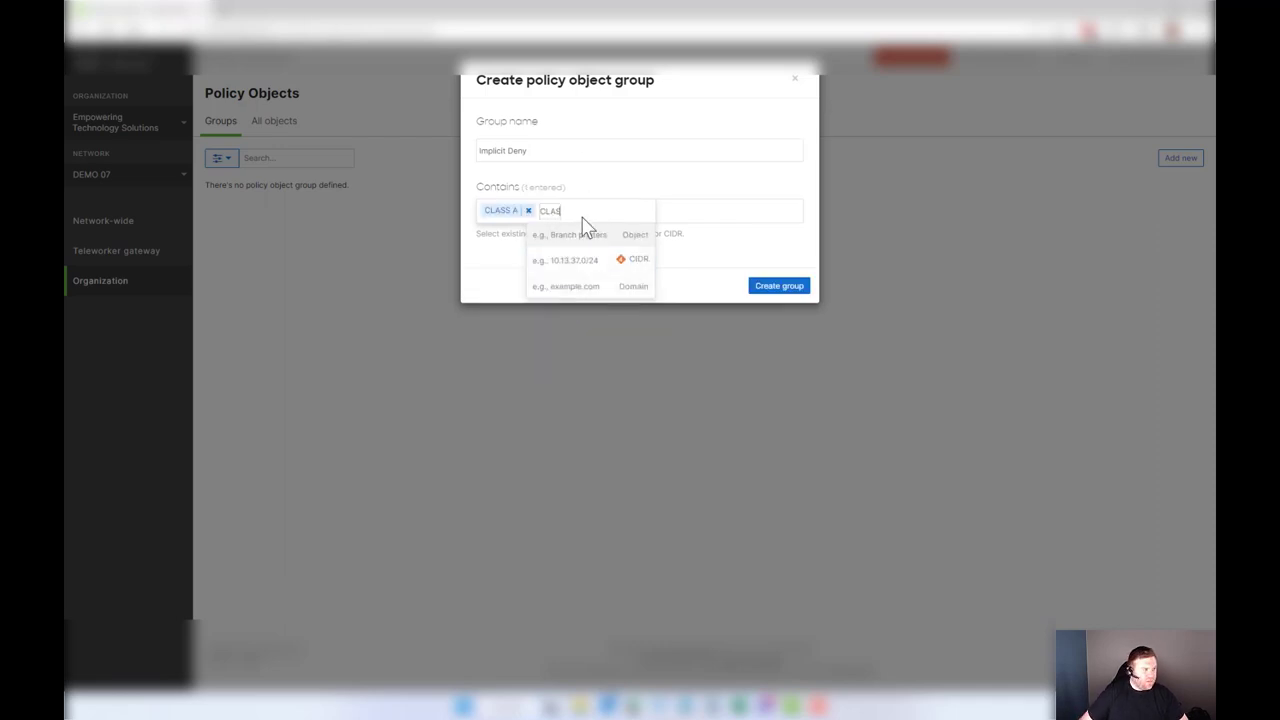
type("S")
left_click(576, 258)
type("CLASS")
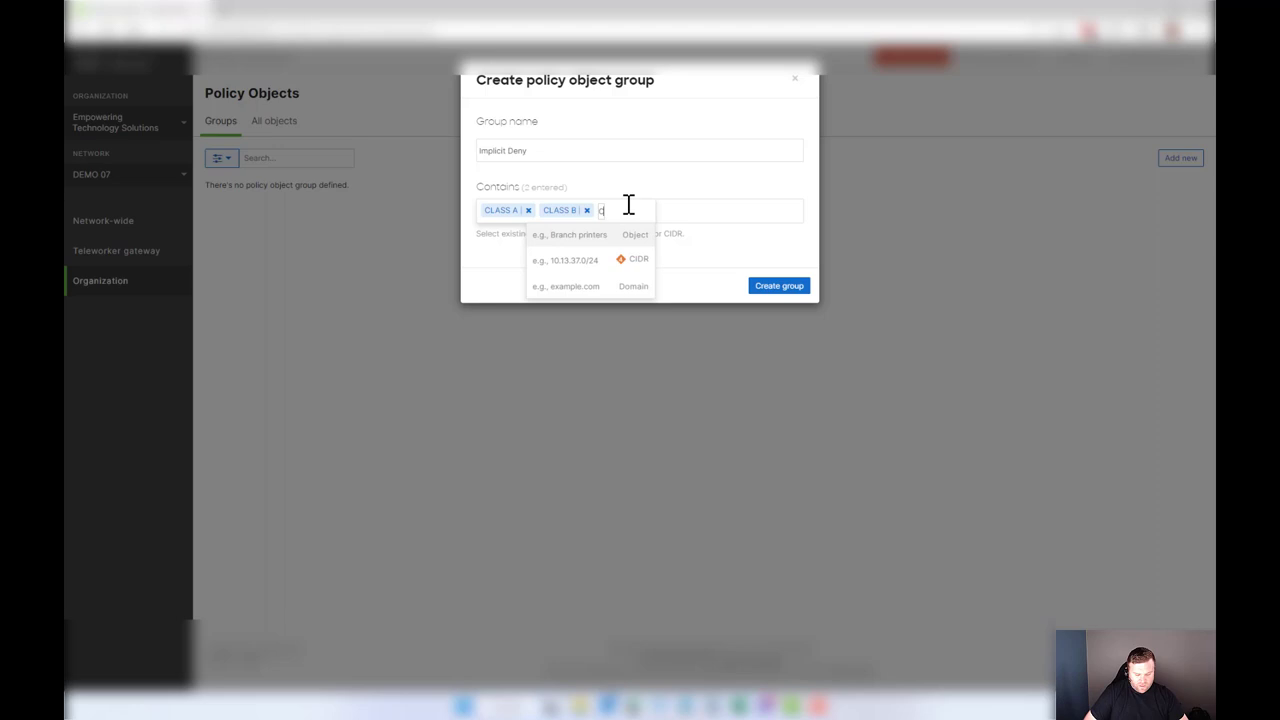
left_click(571, 263)
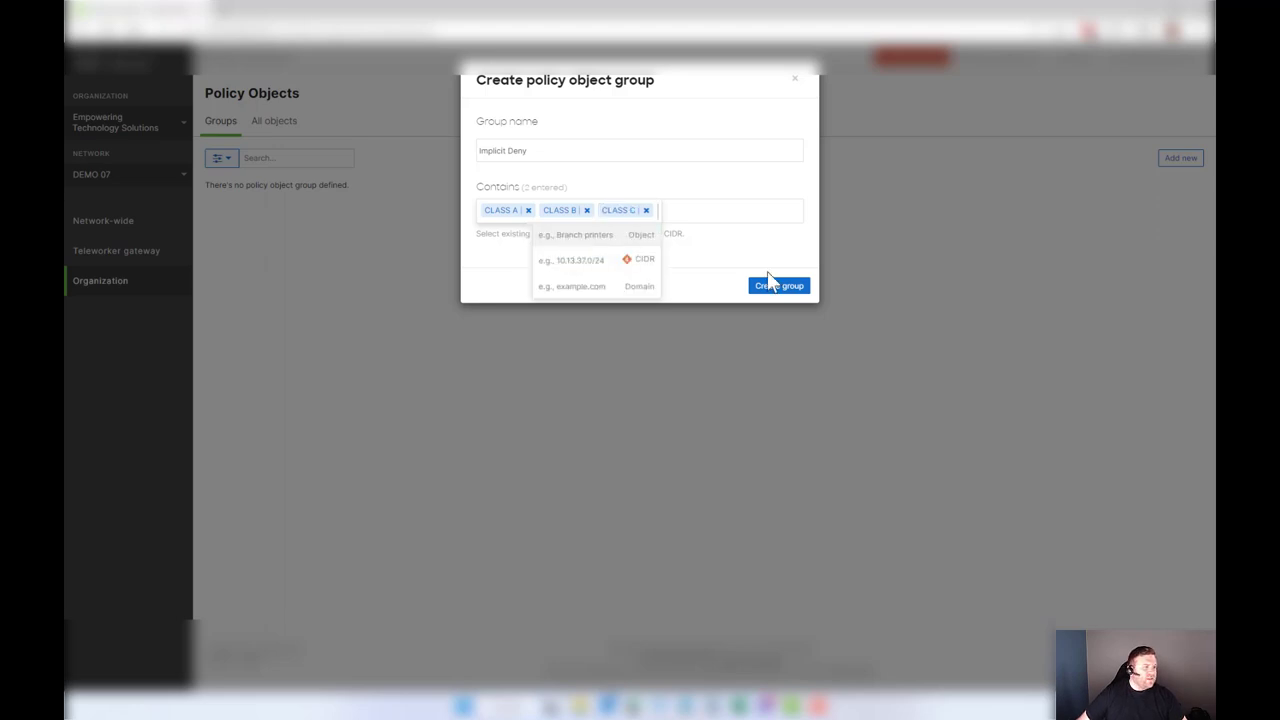
left_click(778, 287)
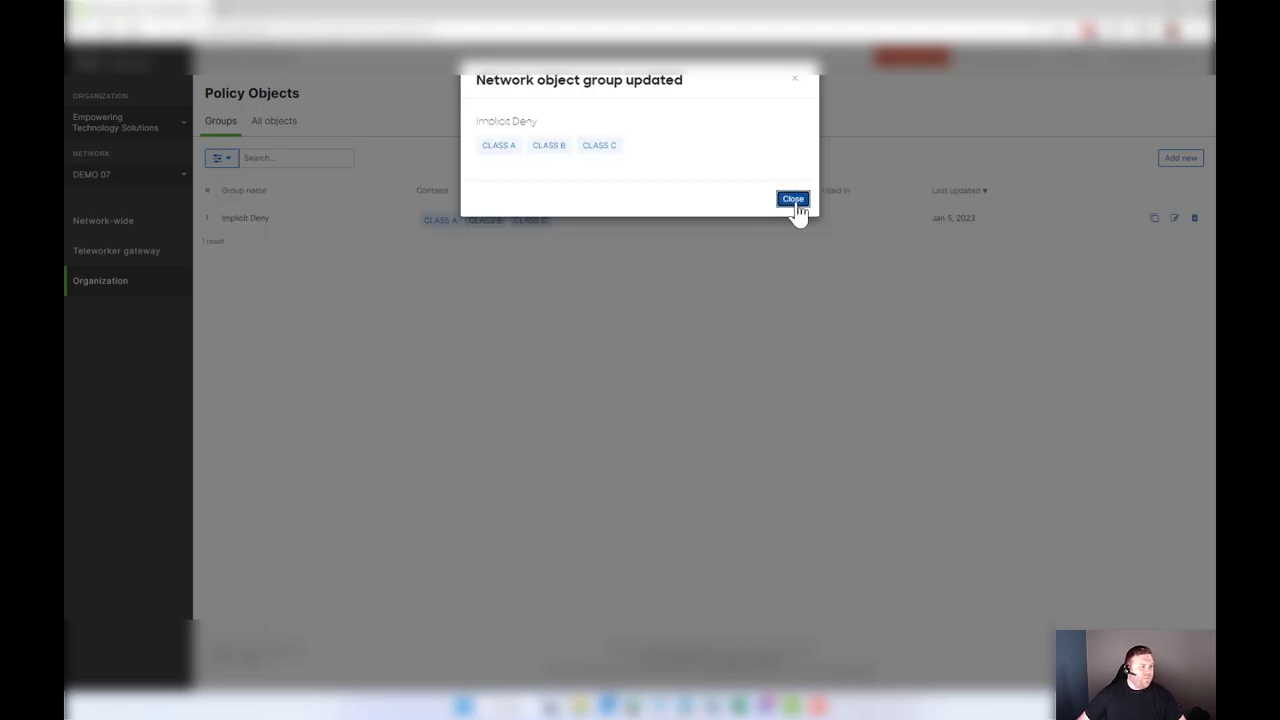
left_click(793, 200)
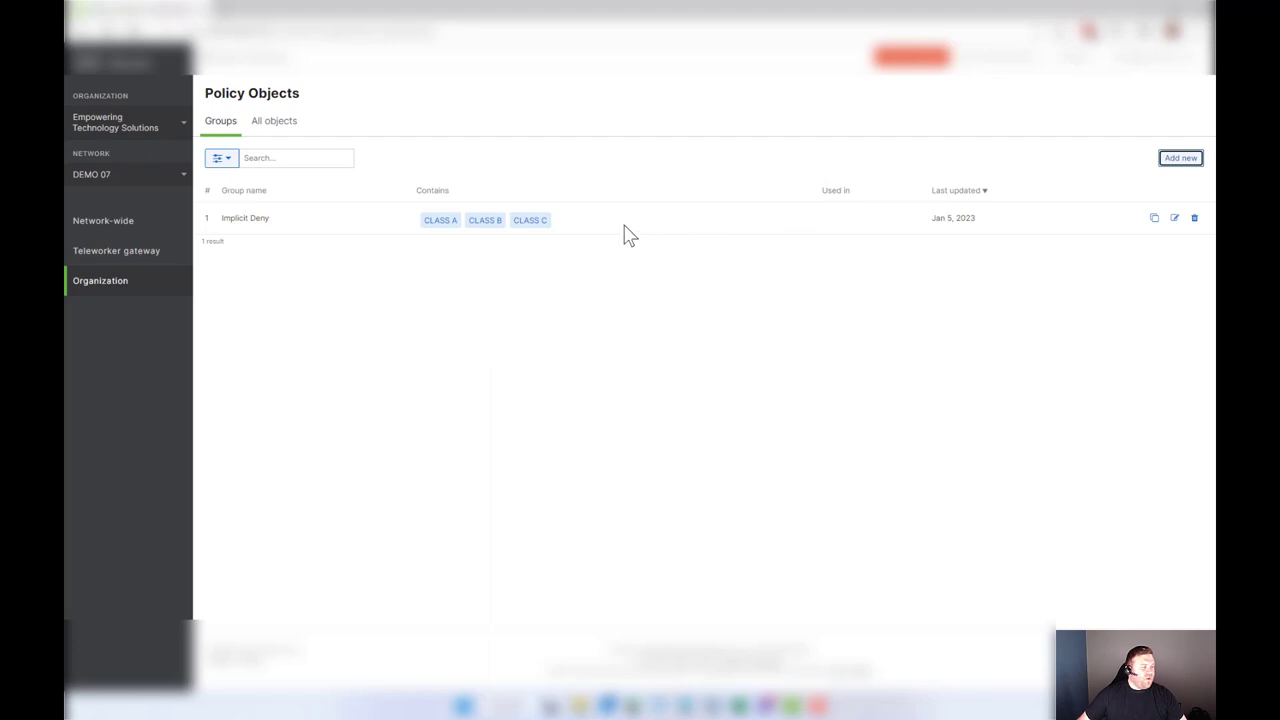
Add a Layer 3 outbound Deny rule to the teleworker gateway firewall, described as Implicit Deny, with protocol Any.
mouse_move(122, 251)
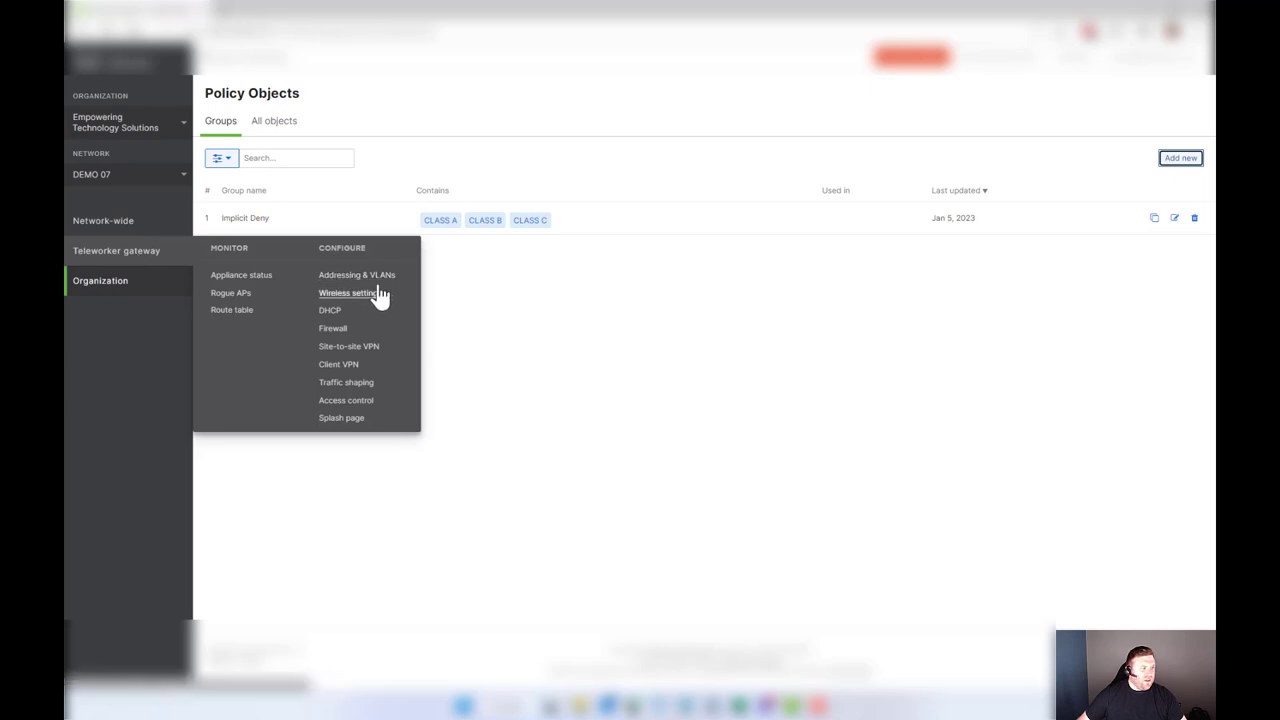
left_click(336, 330)
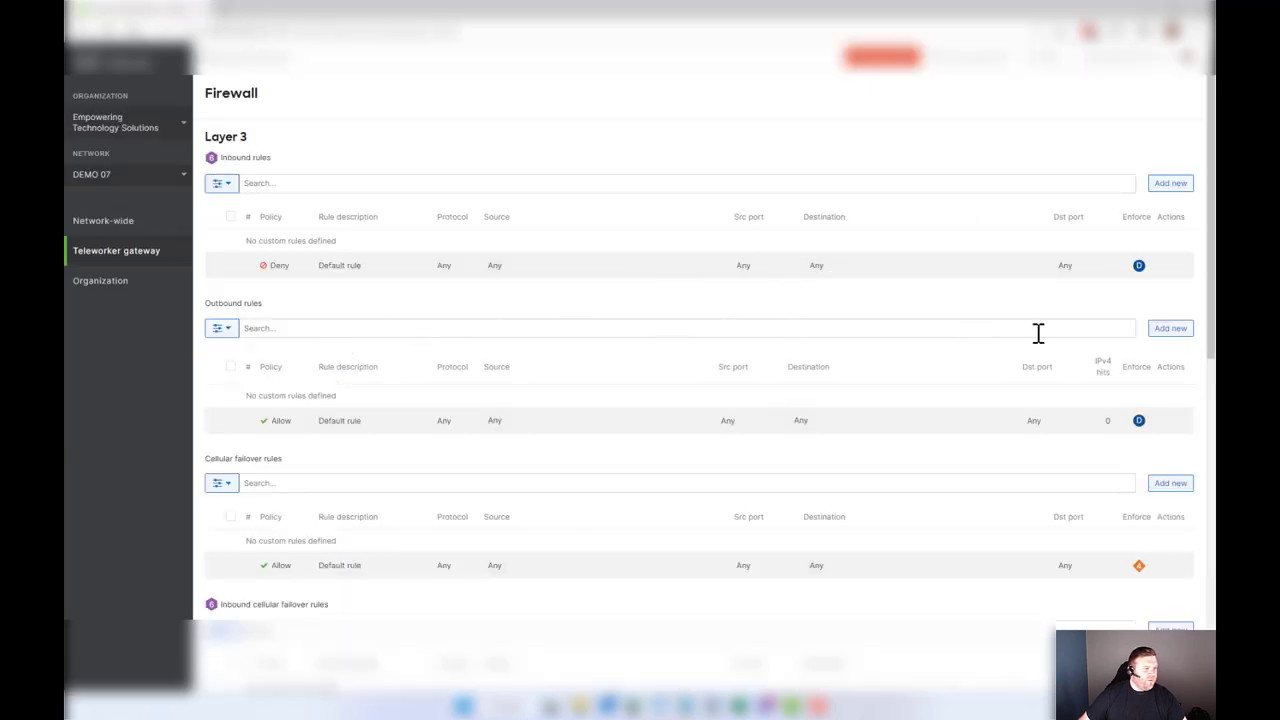
left_click(1174, 333)
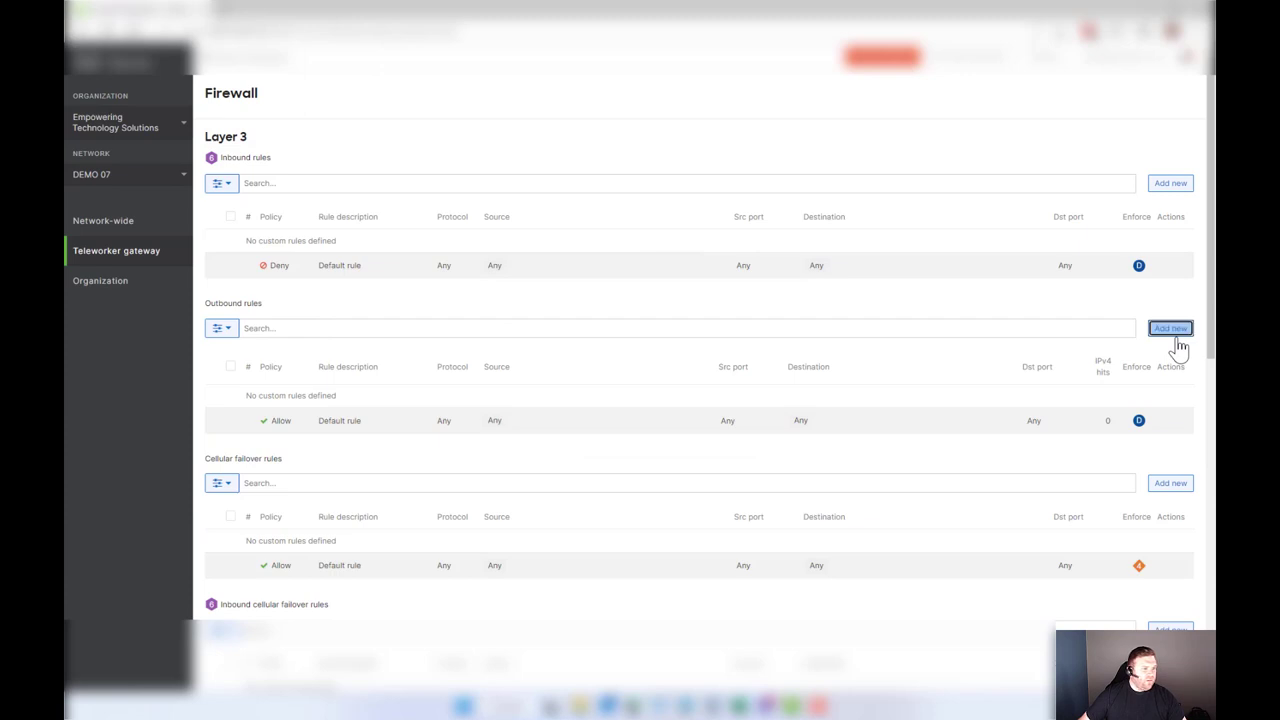
left_click_drag(287, 478, 680, 486)
left_click(348, 435)
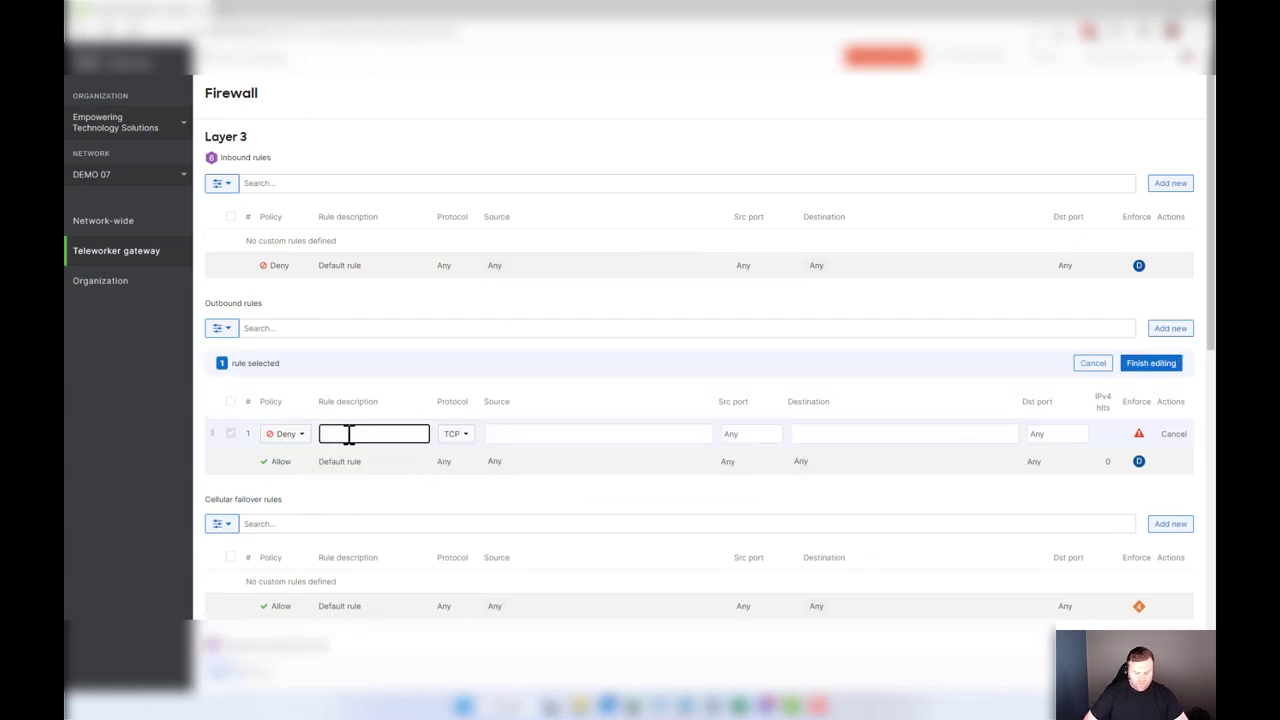
type("Implicit Deny")
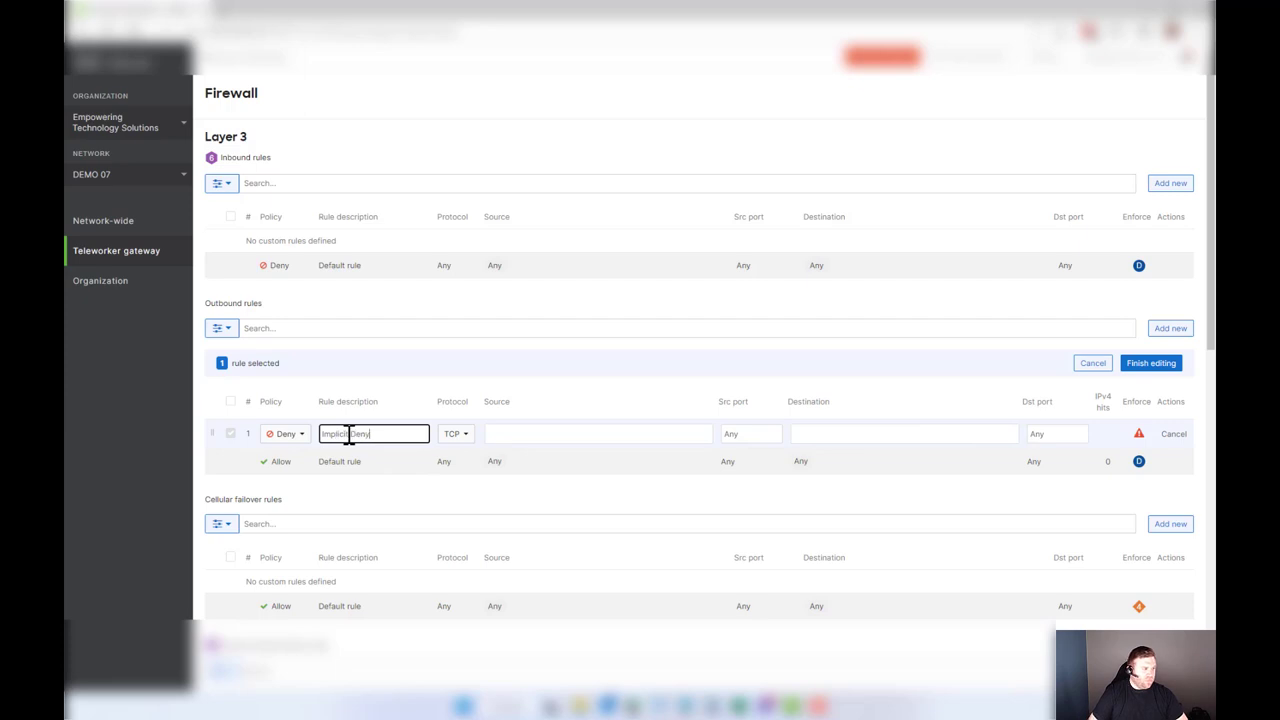
left_click(460, 437)
left_click(447, 559)
Set both the source and the destination of the outbound rule to the Implicit Deny object group and finish editing the rule.
left_click(543, 434)
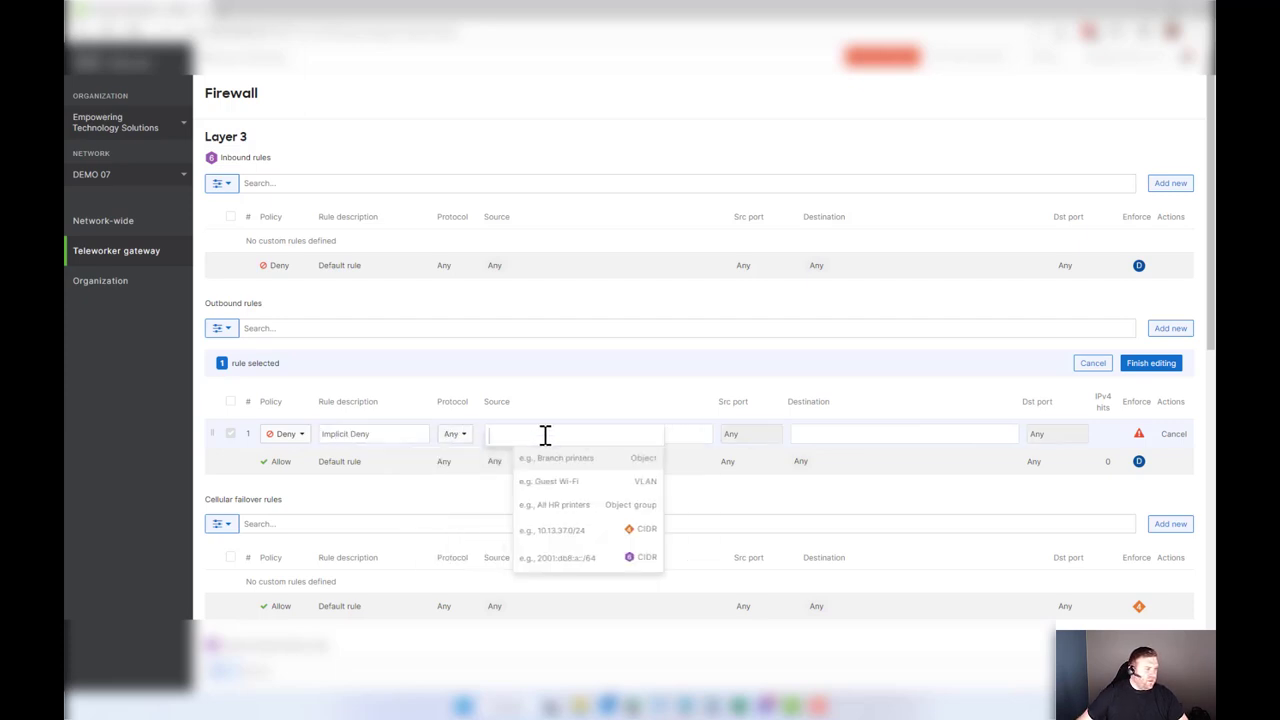
type("Implic")
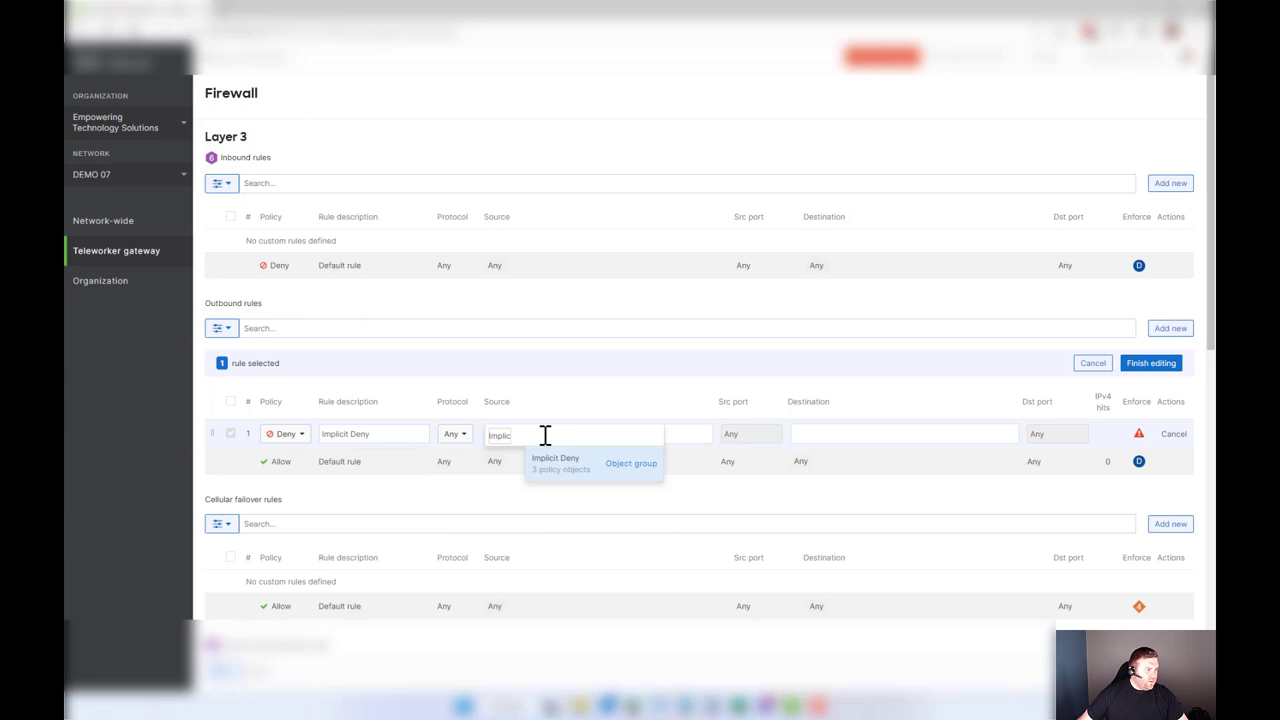
left_click(575, 466)
left_click(831, 434)
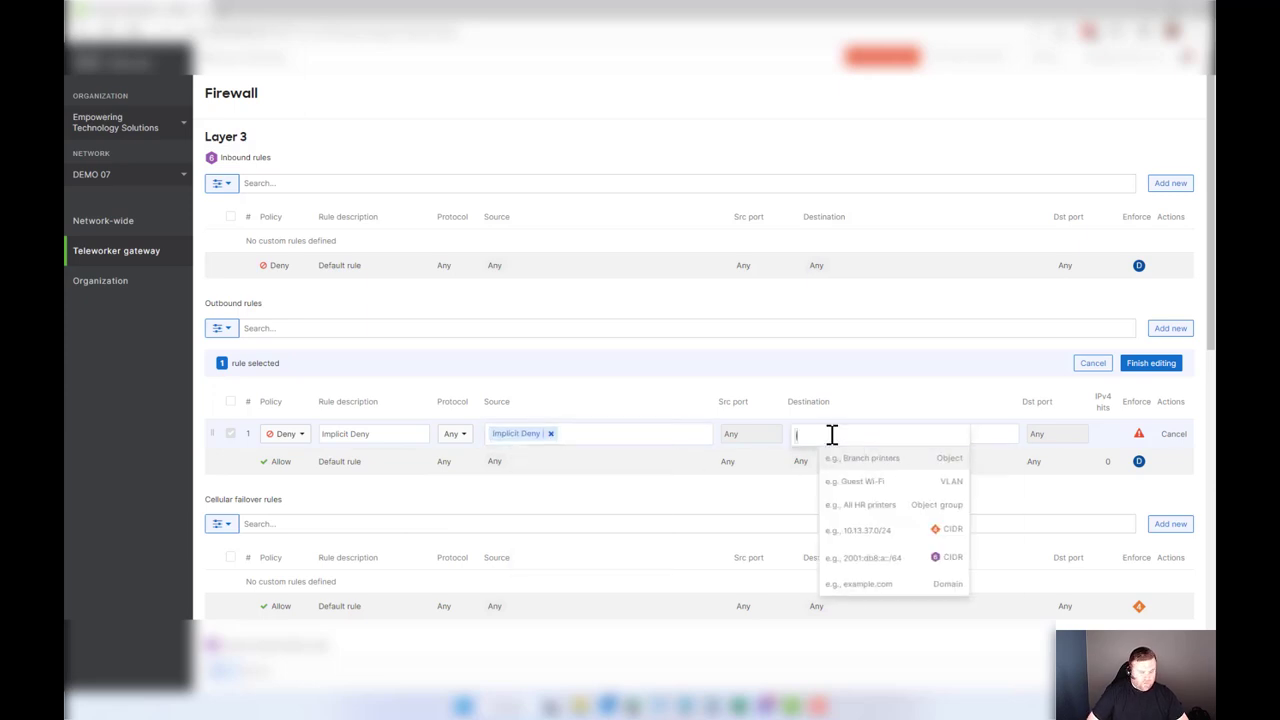
type("Implic")
left_click(893, 468)
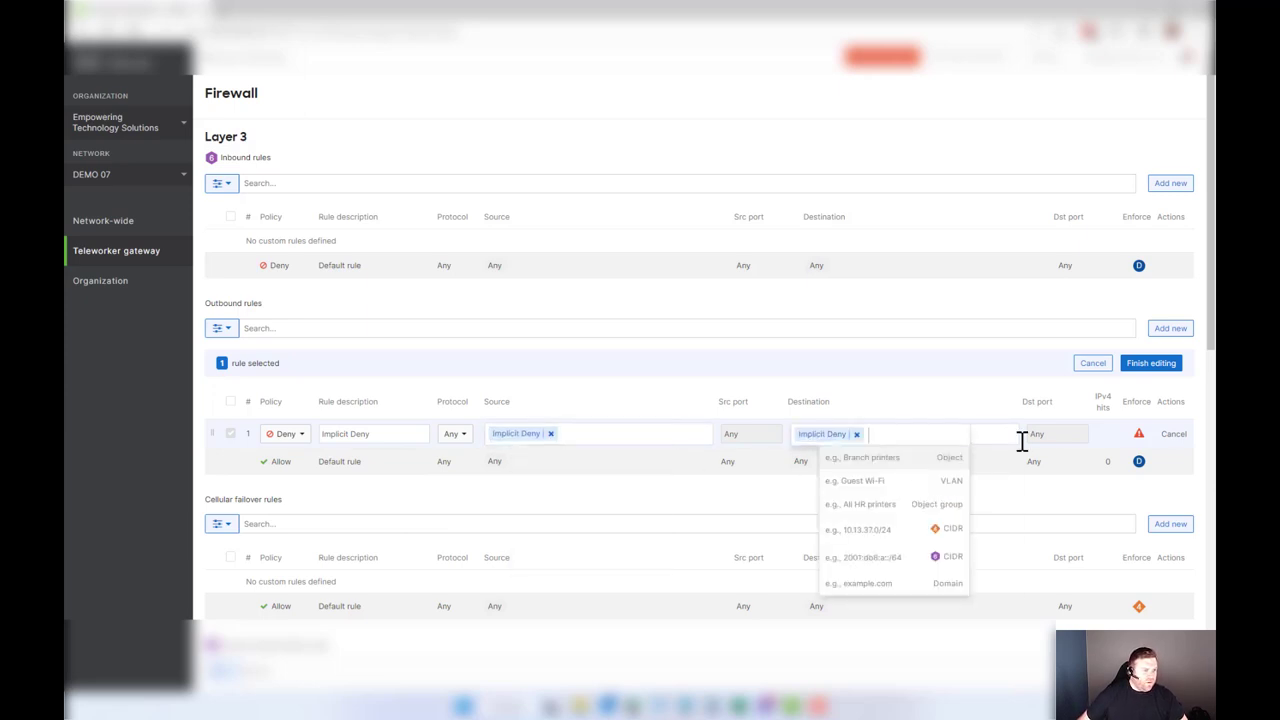
left_click(1150, 363)
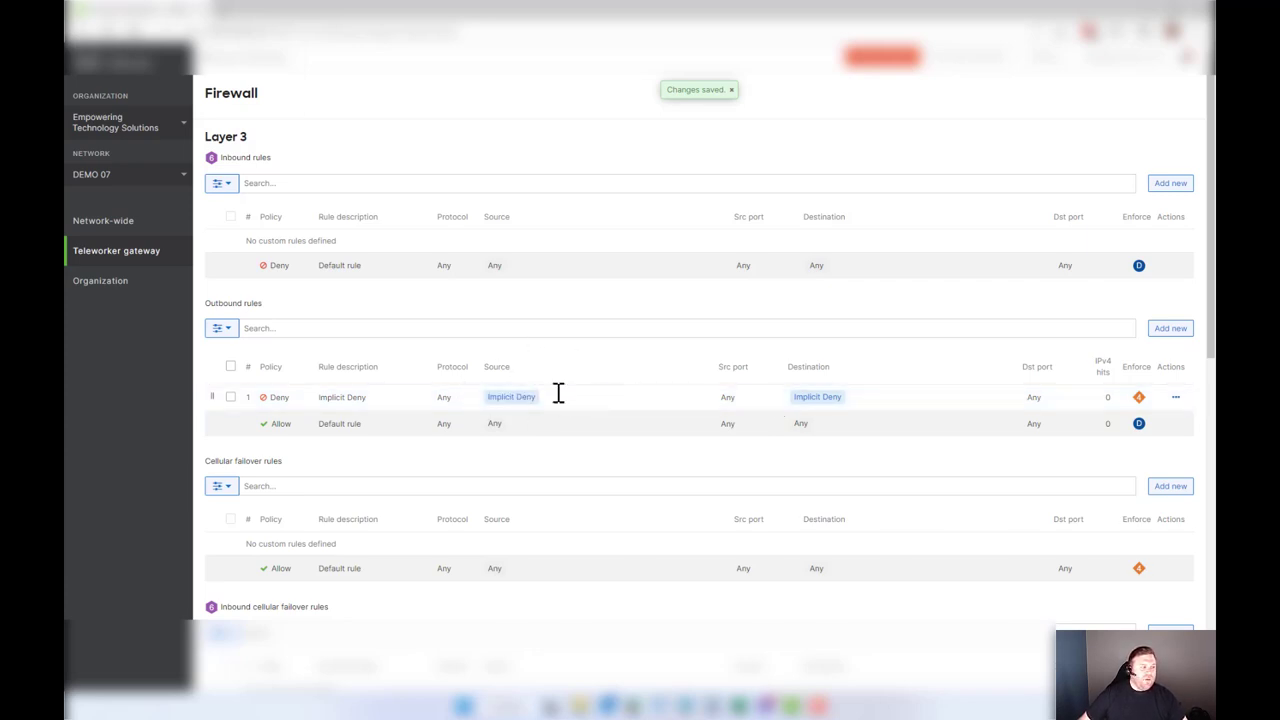
Add a second Layer 3 outbound rule with policy Allow, description Meraki to All and protocol Any.
left_click(1170, 332)
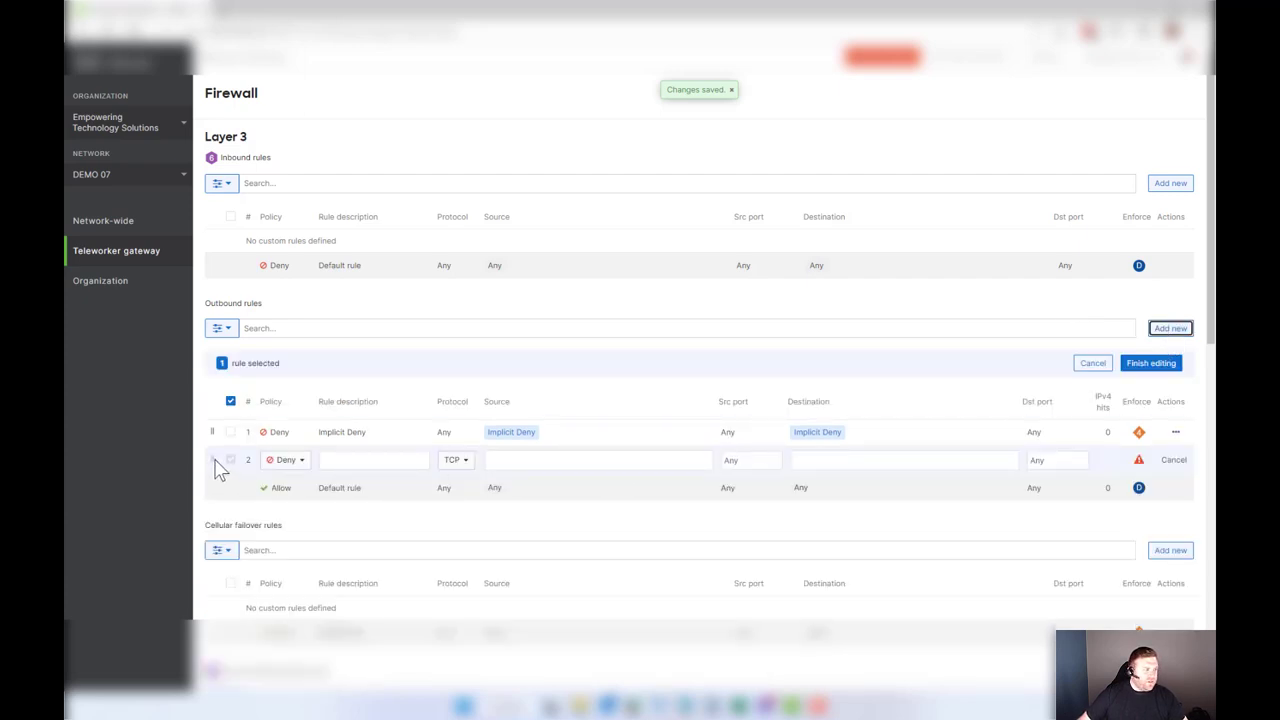
left_click(298, 465)
left_click(276, 518)
left_click(371, 460)
type("Meraki to All")
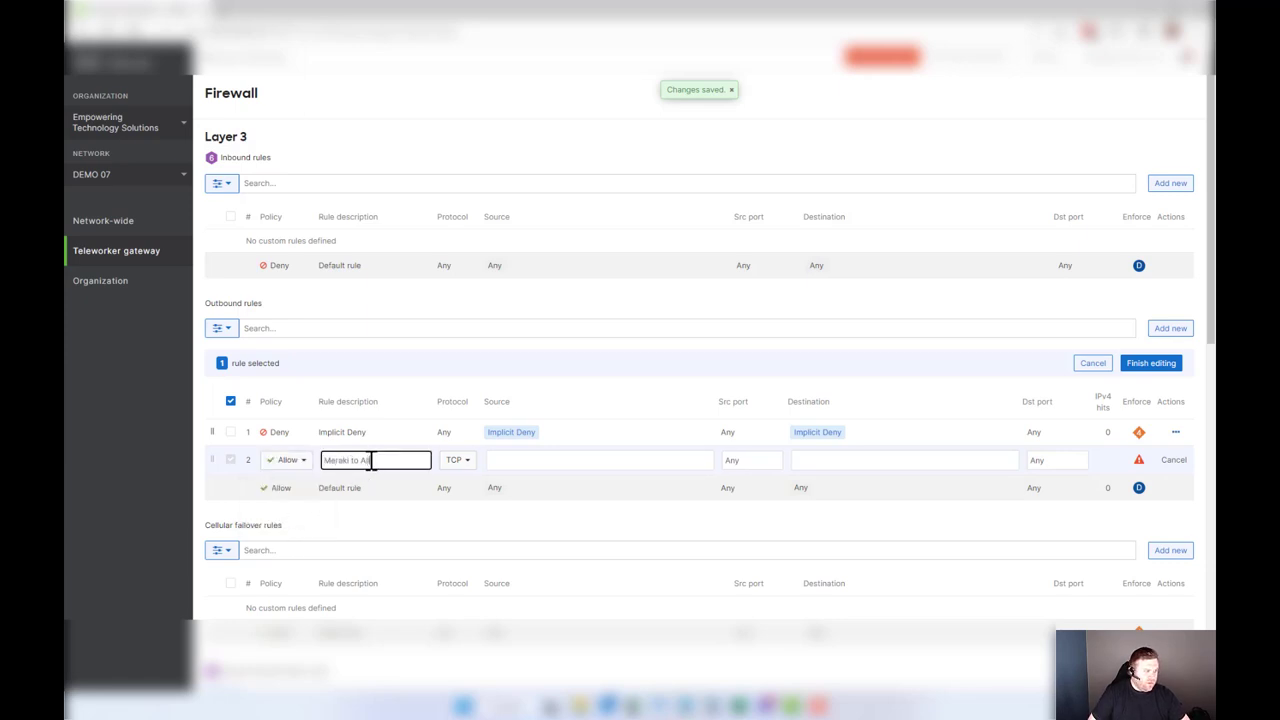
left_click(457, 460)
left_click(448, 584)
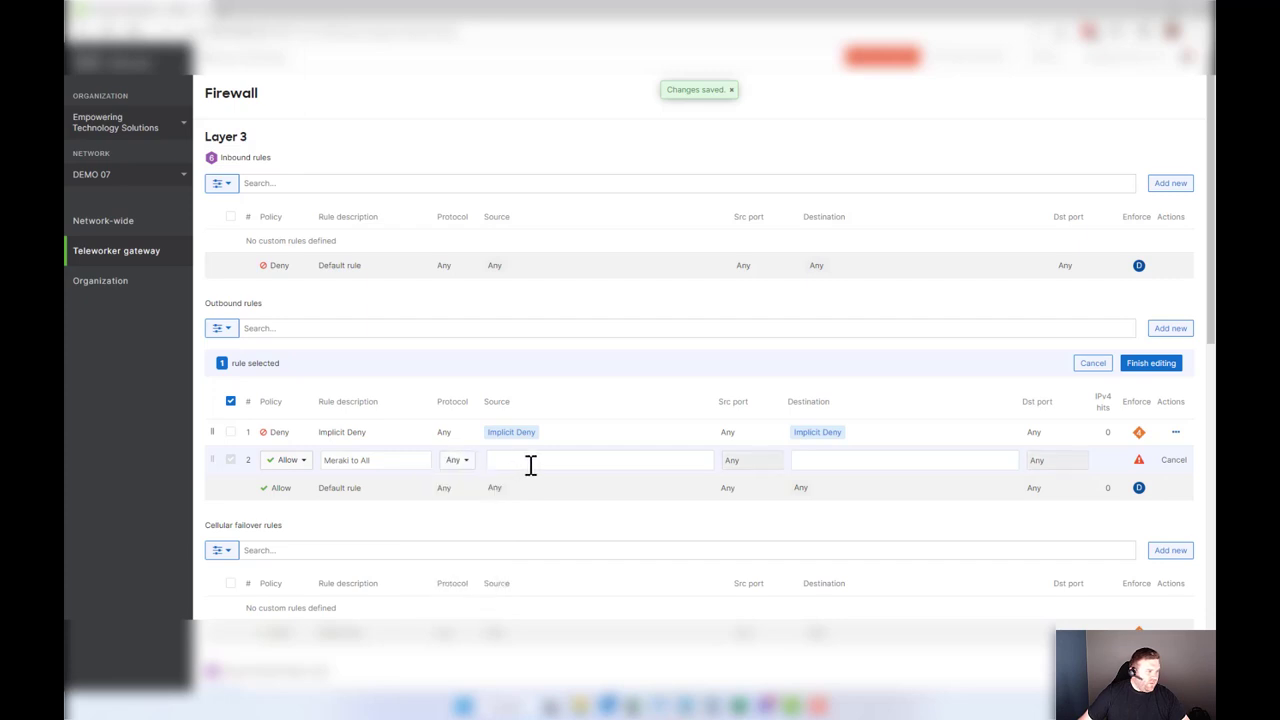
Set the Meraki to All rule's source to the Meraki Infrastructure VLAN and destination to Any, and move it above the Implicit Deny rule.
left_click(531, 465)
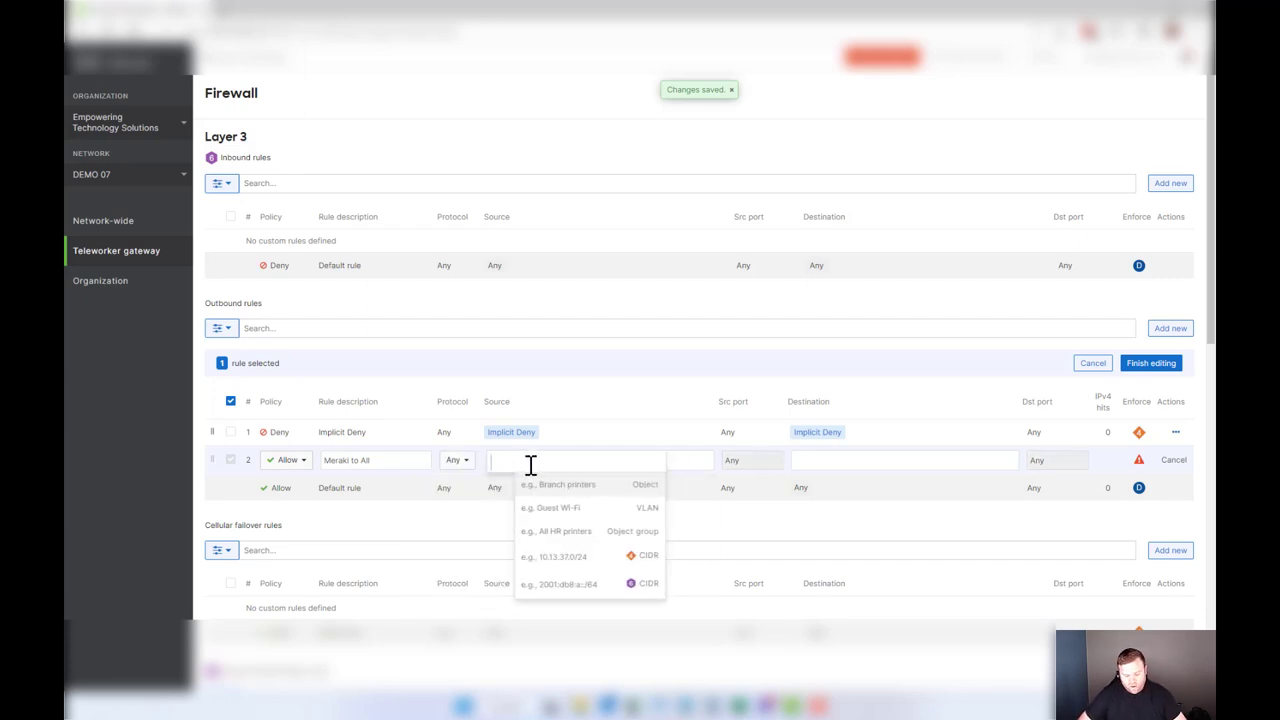
type("Meraki")
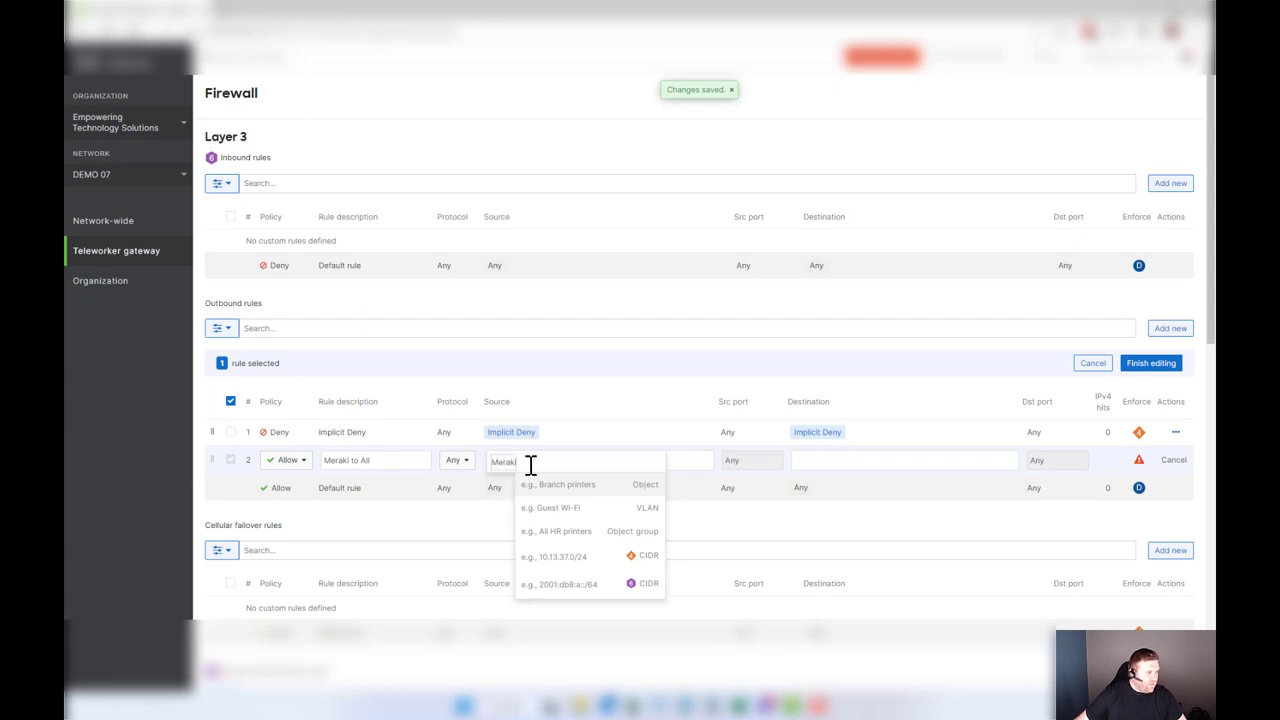
left_click(600, 486)
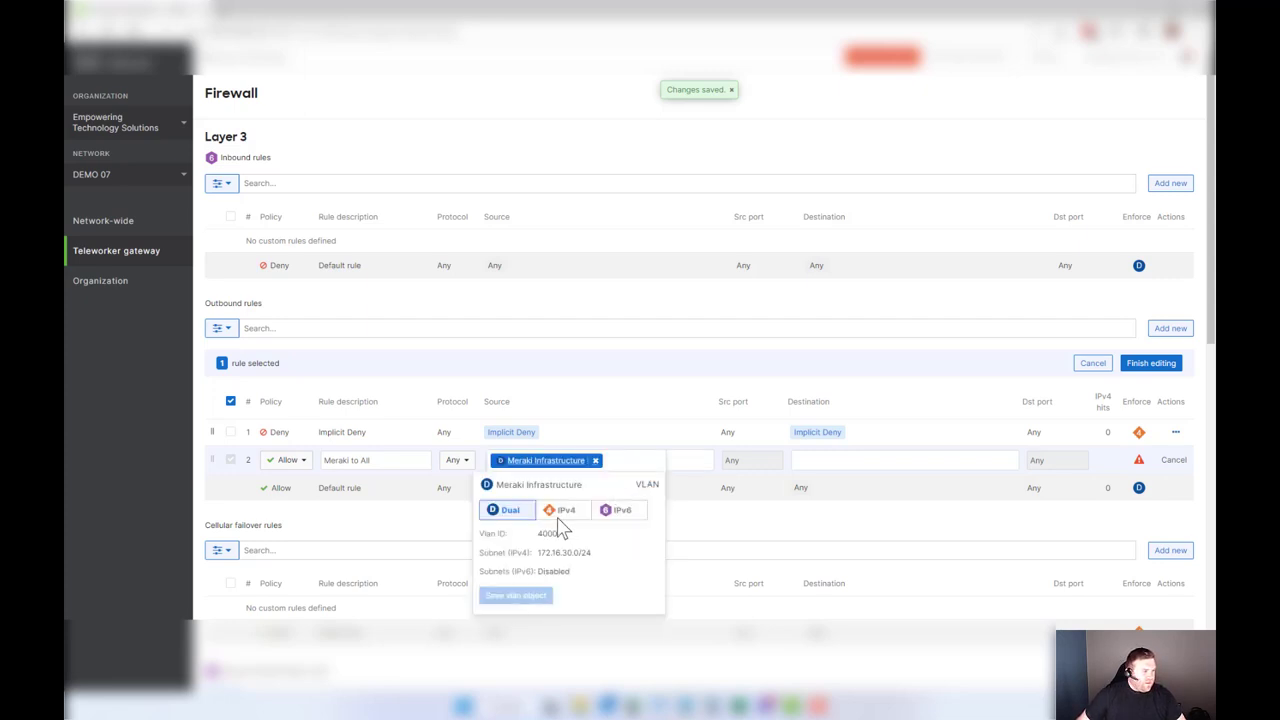
left_click(838, 462)
type("Any")
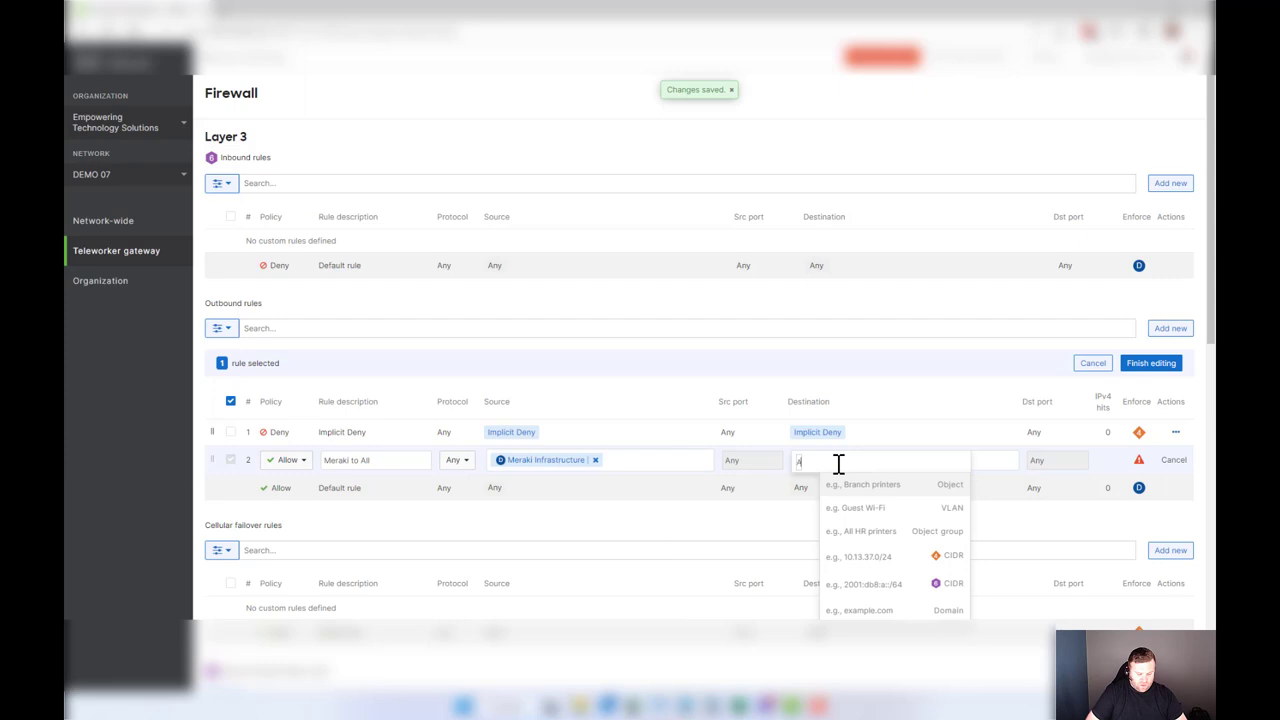
left_click(905, 486)
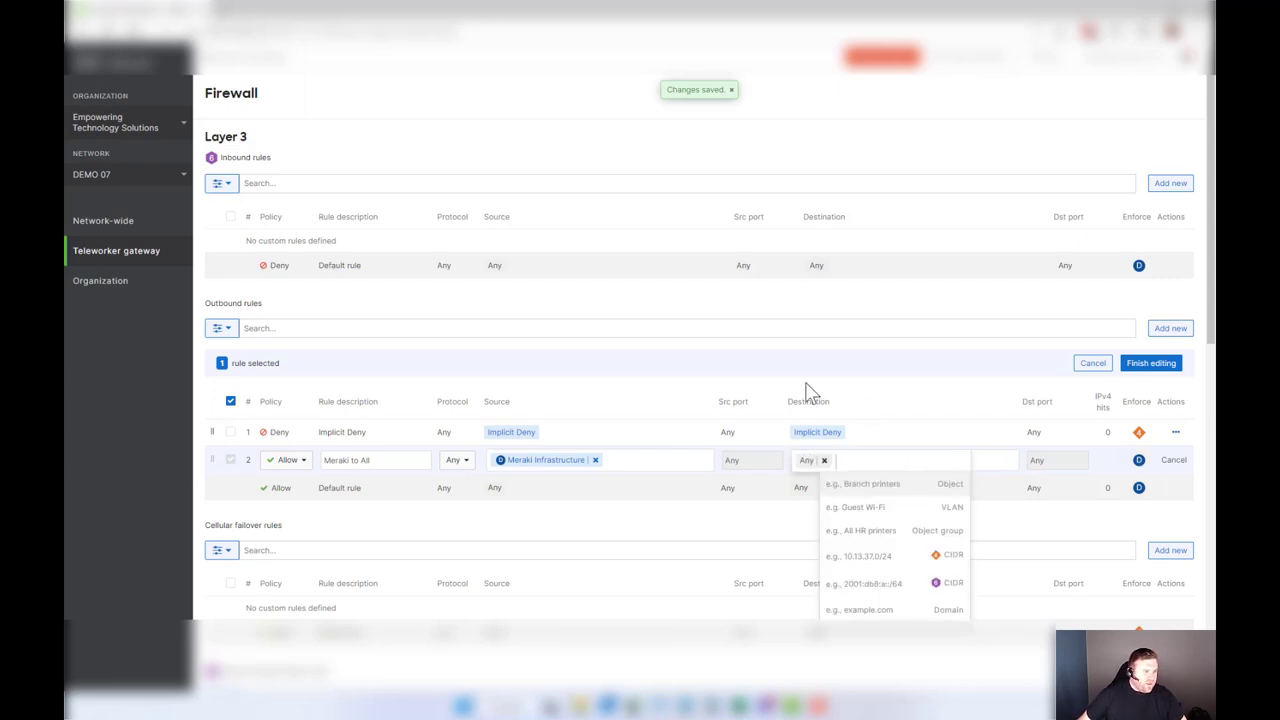
left_click(1130, 366)
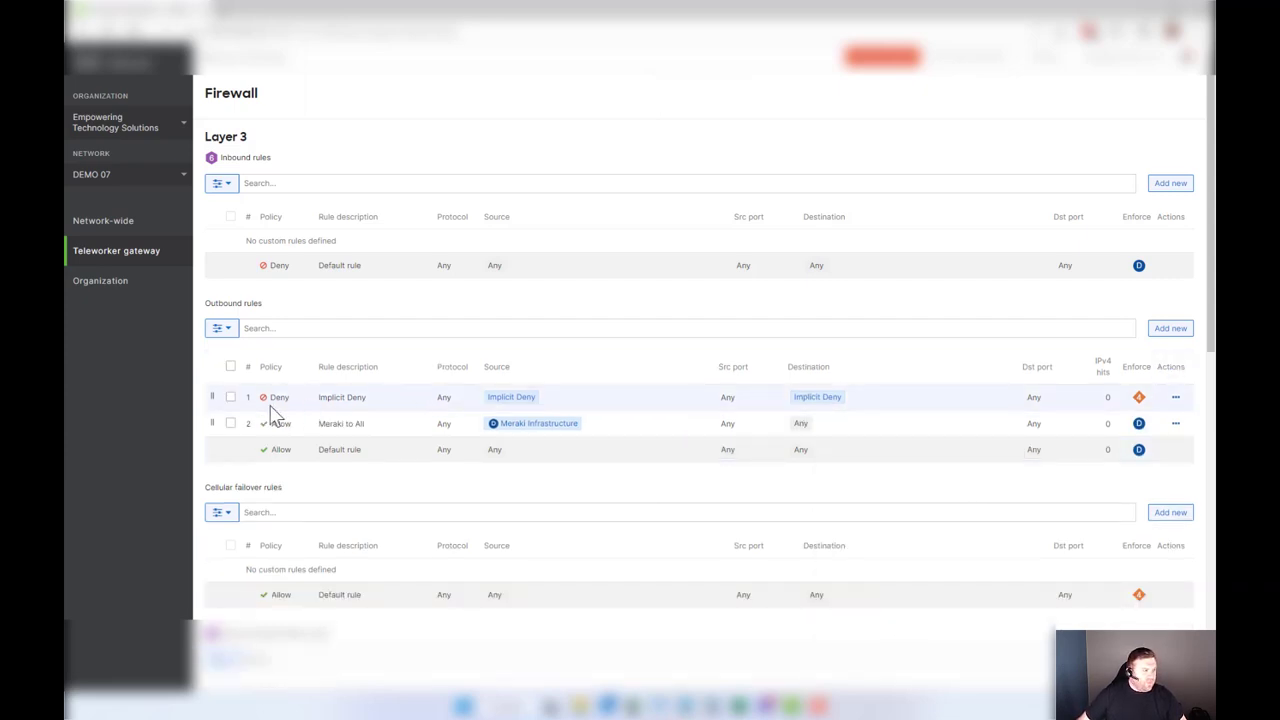
left_click_drag(213, 423, 215, 400)
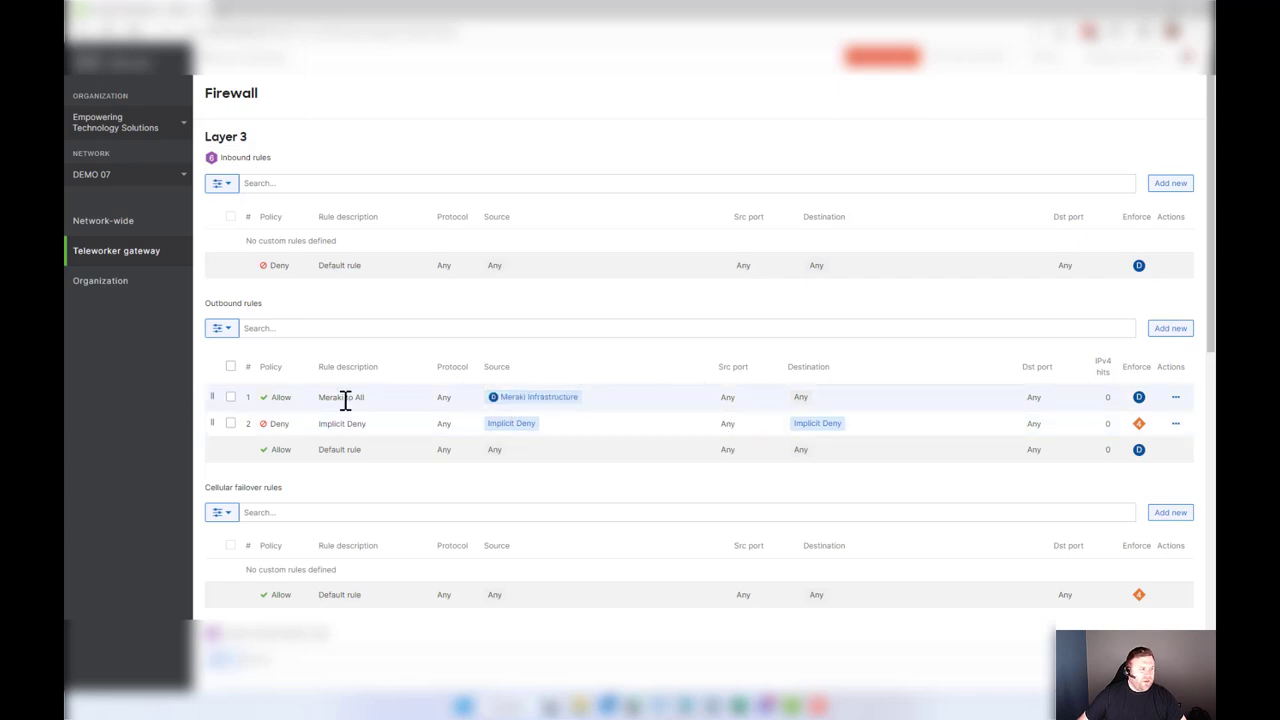
Insert an Allow rule directly above the Implicit Deny outbound rule, described as Private to Private, with protocol Any.
mouse_move(563, 410)
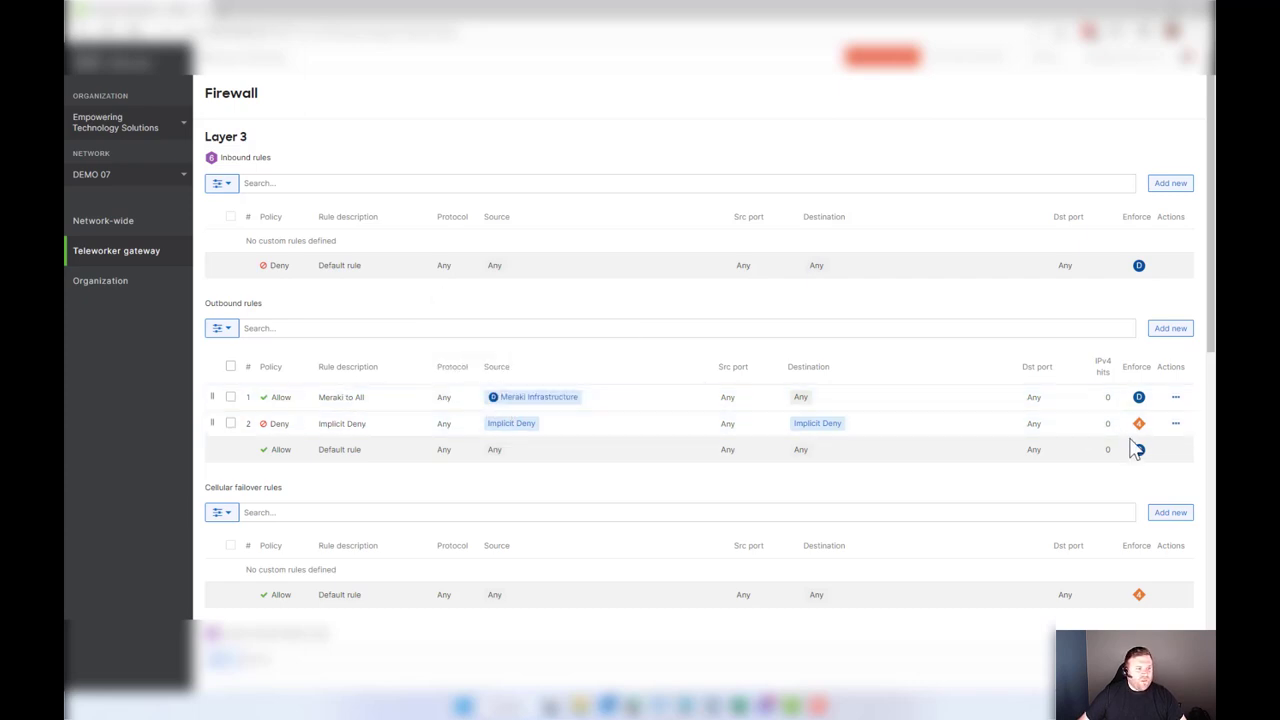
left_click(1176, 424)
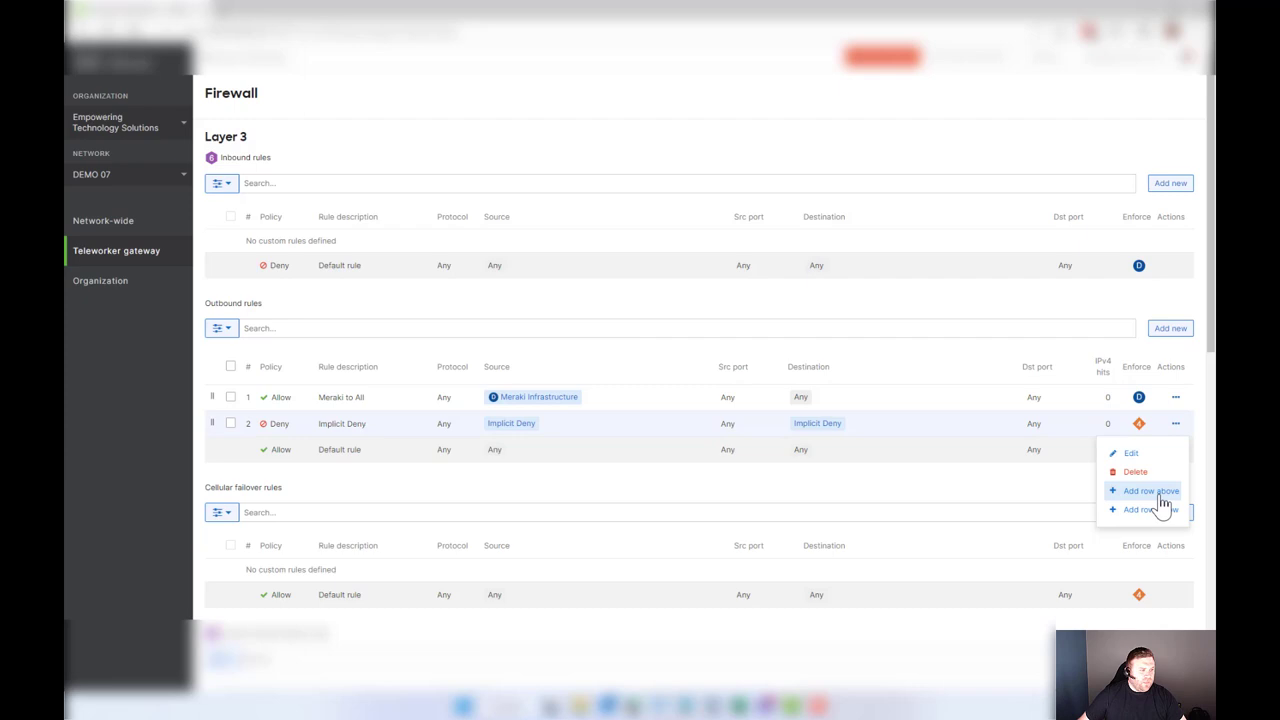
left_click(1152, 491)
left_click(288, 460)
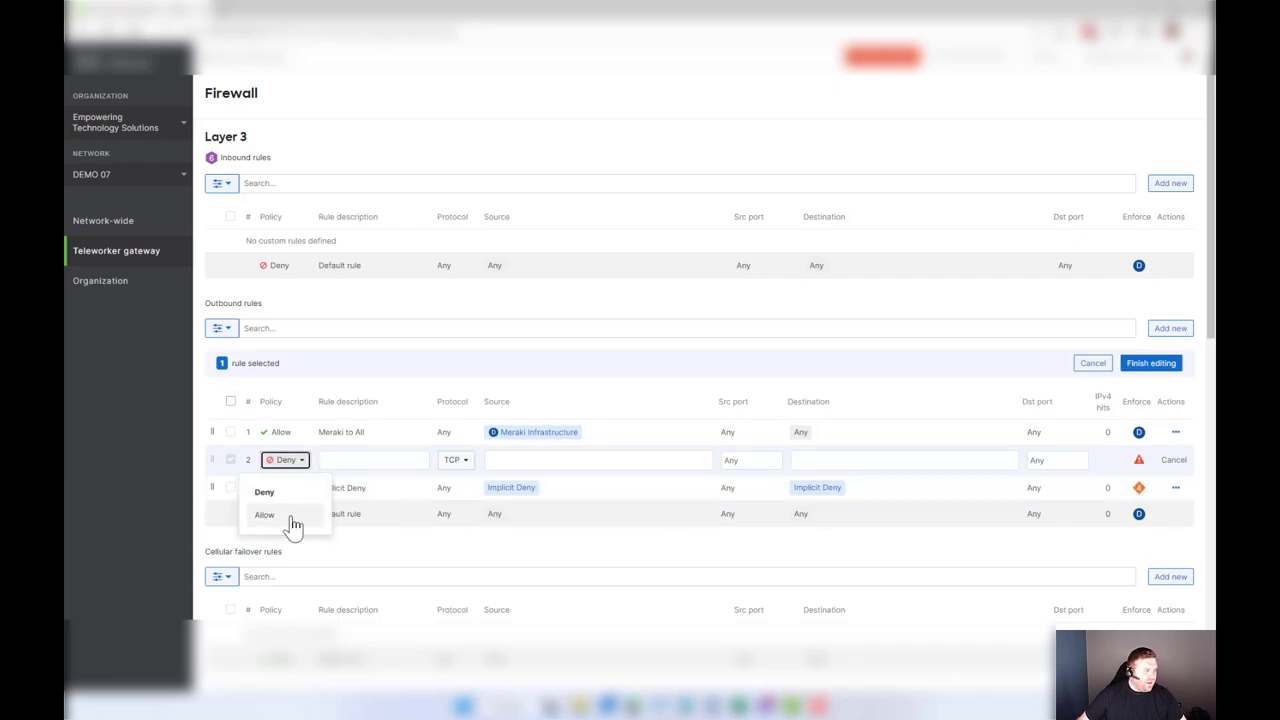
left_click(285, 515)
left_click(369, 459)
type("8")
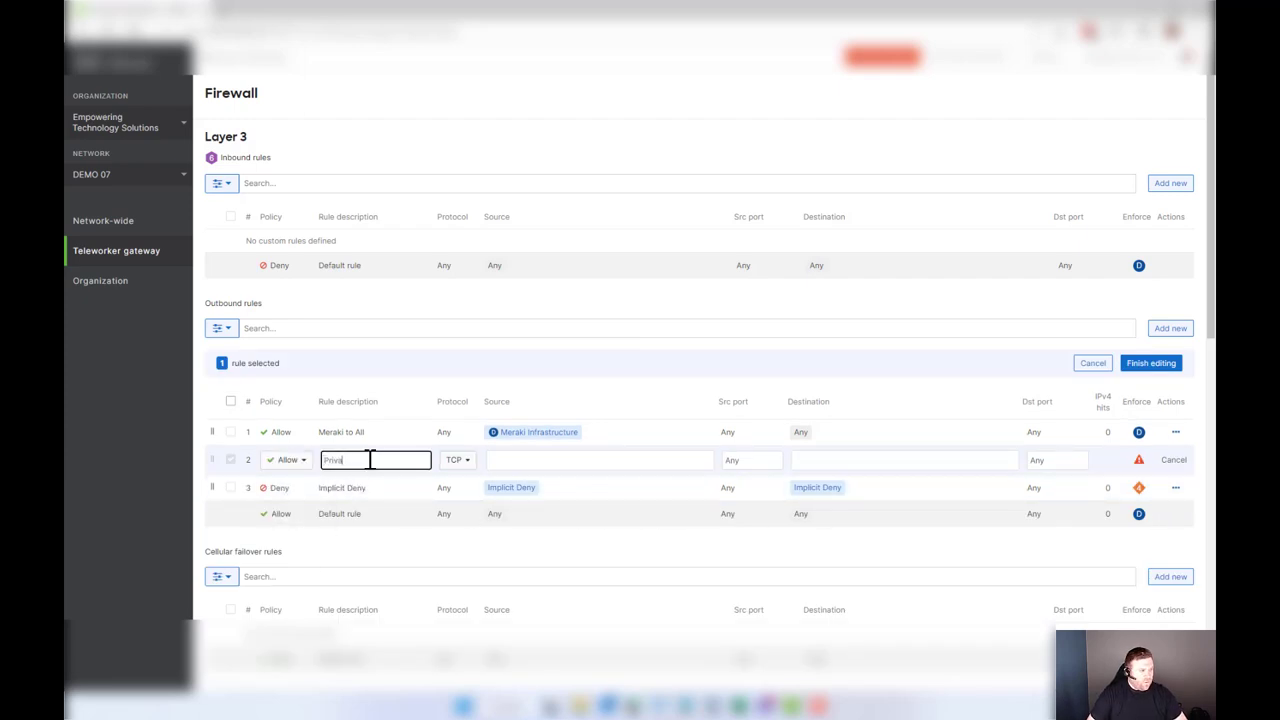
type("rivate to Private")
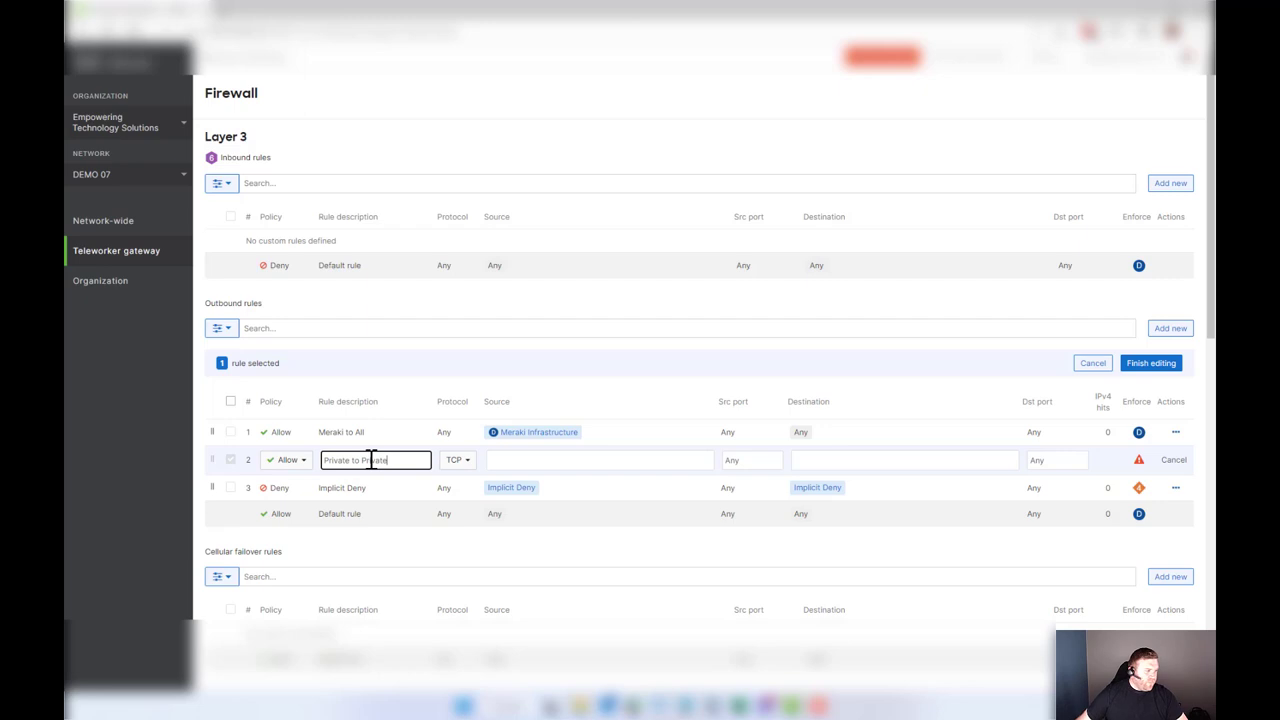
left_click(456, 460)
left_click(450, 589)
Set both the source and destination of the Private to Private rule to the Private VLAN and save the firewall changes.
left_click(535, 463)
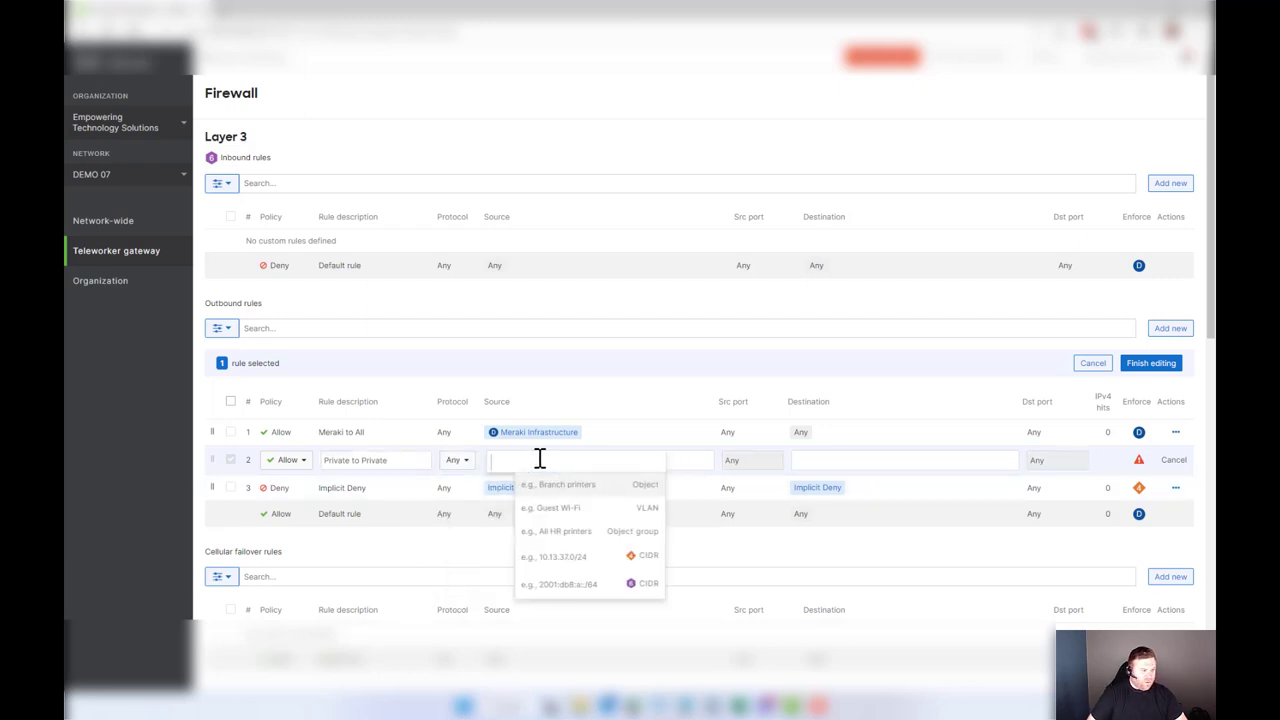
type("Private")
left_click(610, 495)
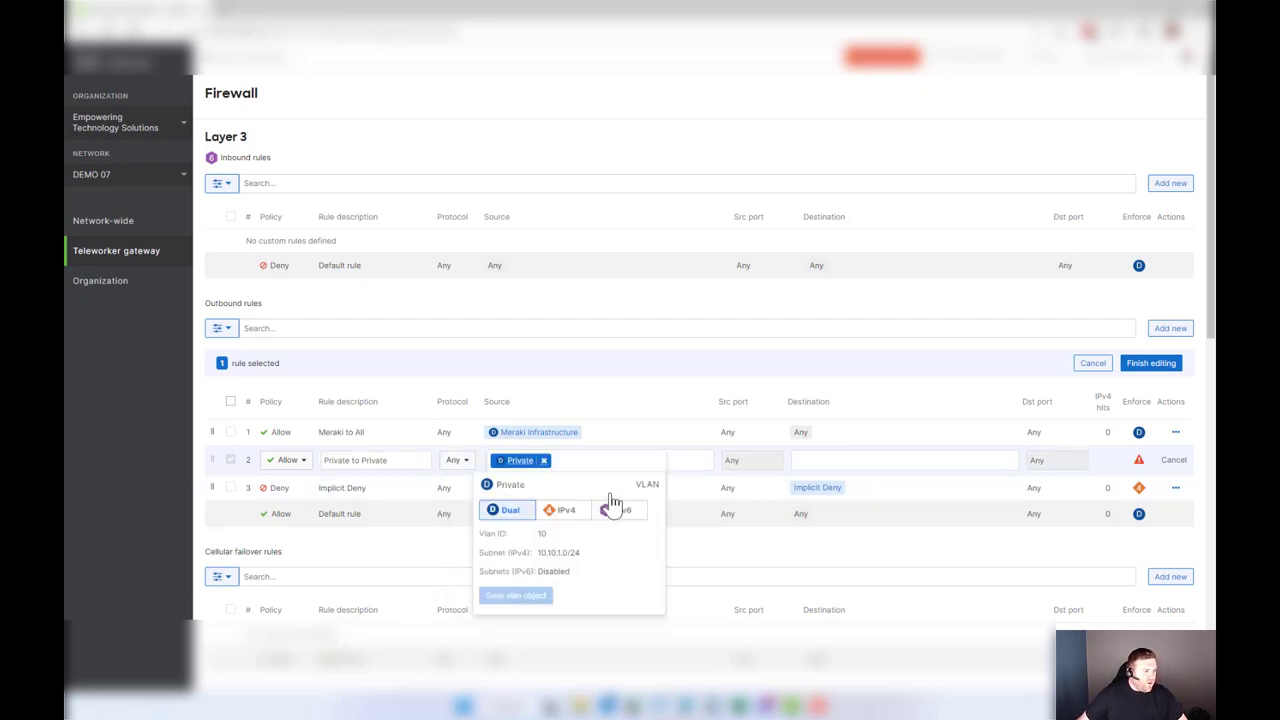
left_click(872, 458)
type("Private")
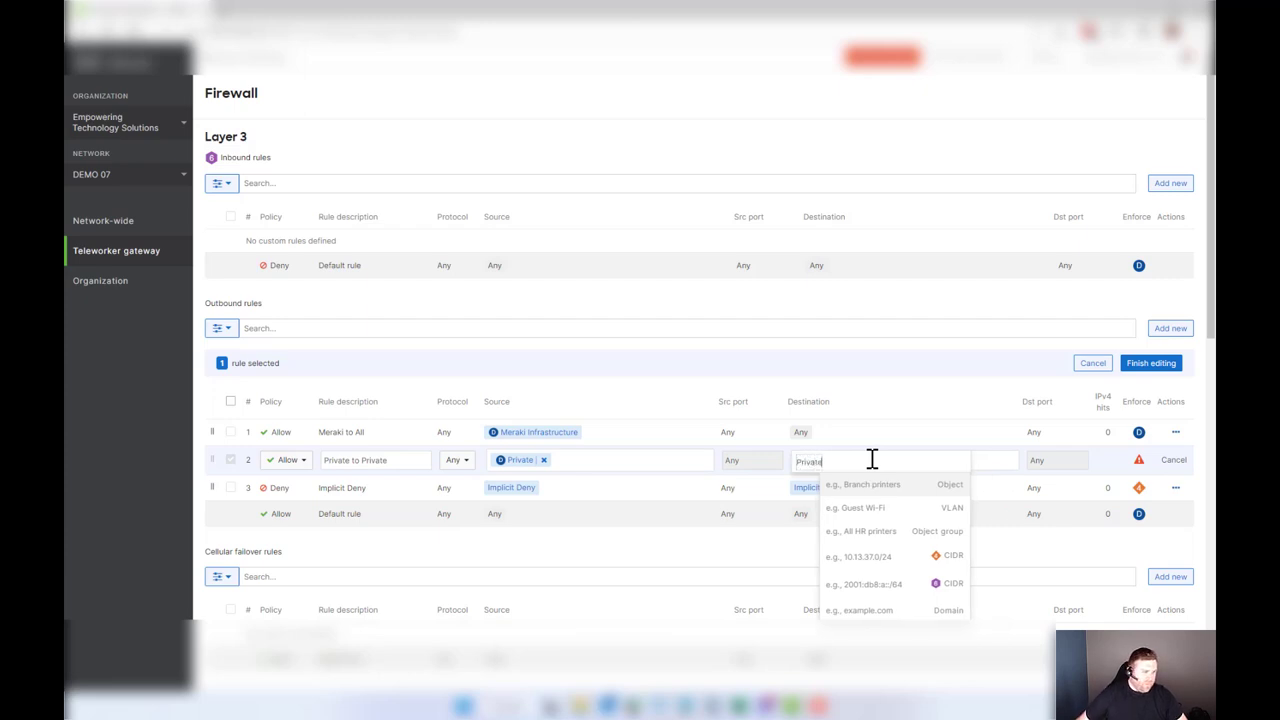
left_click(896, 485)
left_click(1153, 365)
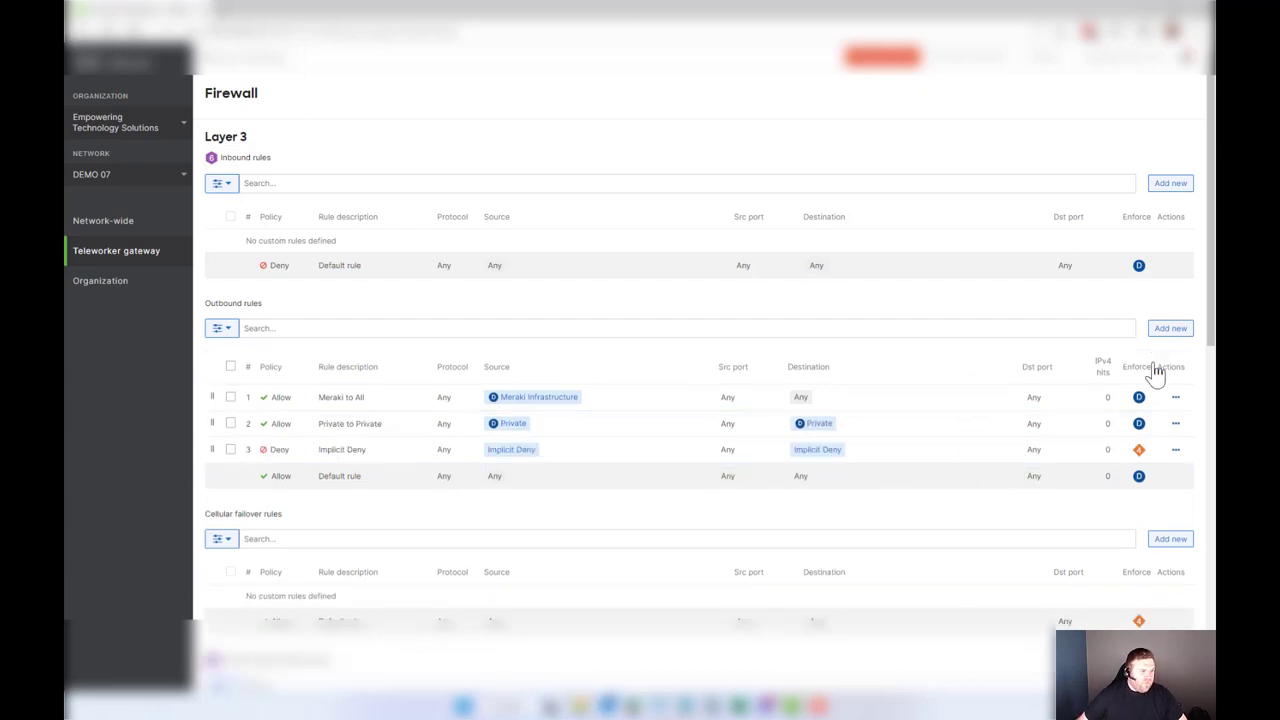
left_click(1095, 650)
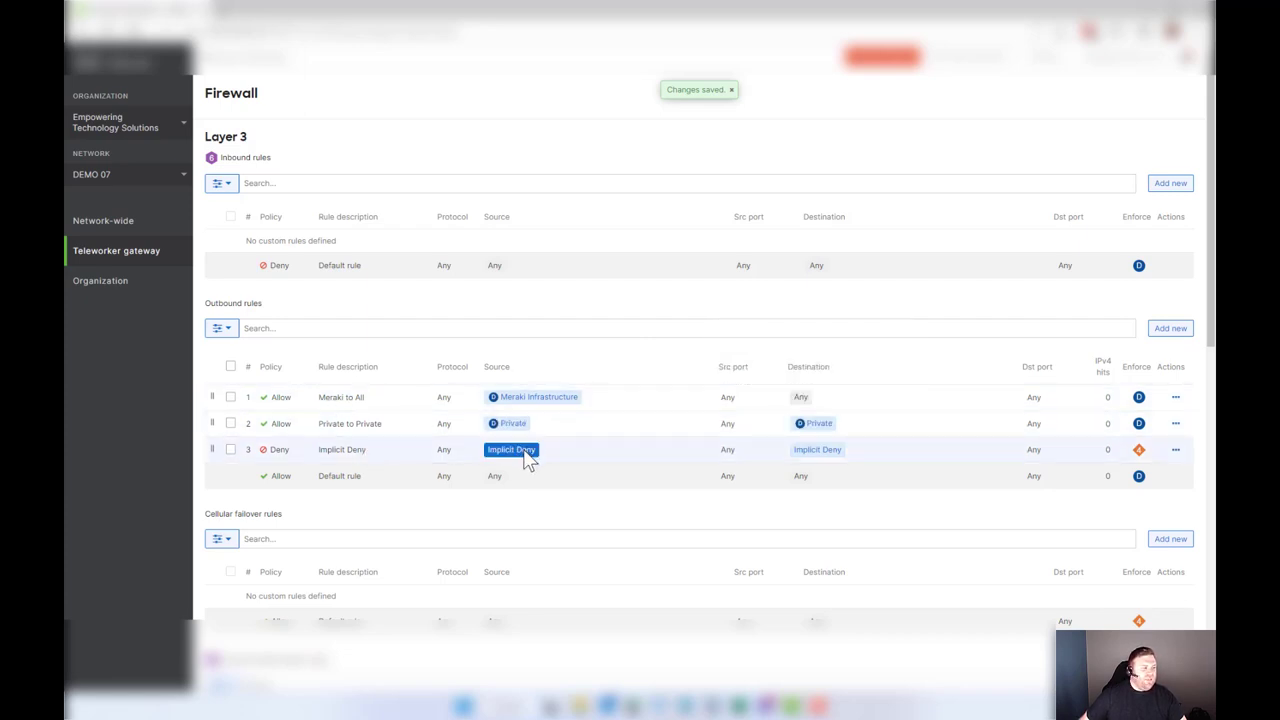
Examine the members of the Implicit Deny destination group and review the Implicit Deny and Default outbound rules.
mouse_move(810, 458)
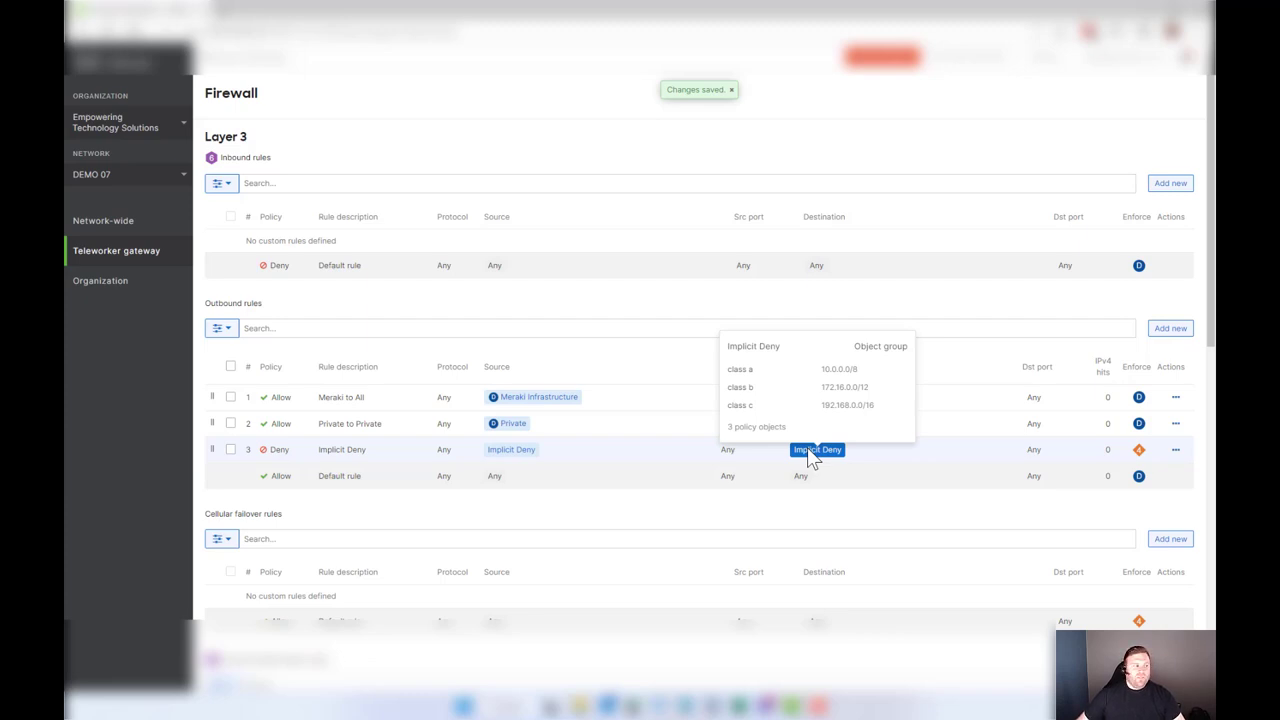
left_click_drag(270, 450, 1186, 457)
left_click(958, 157)
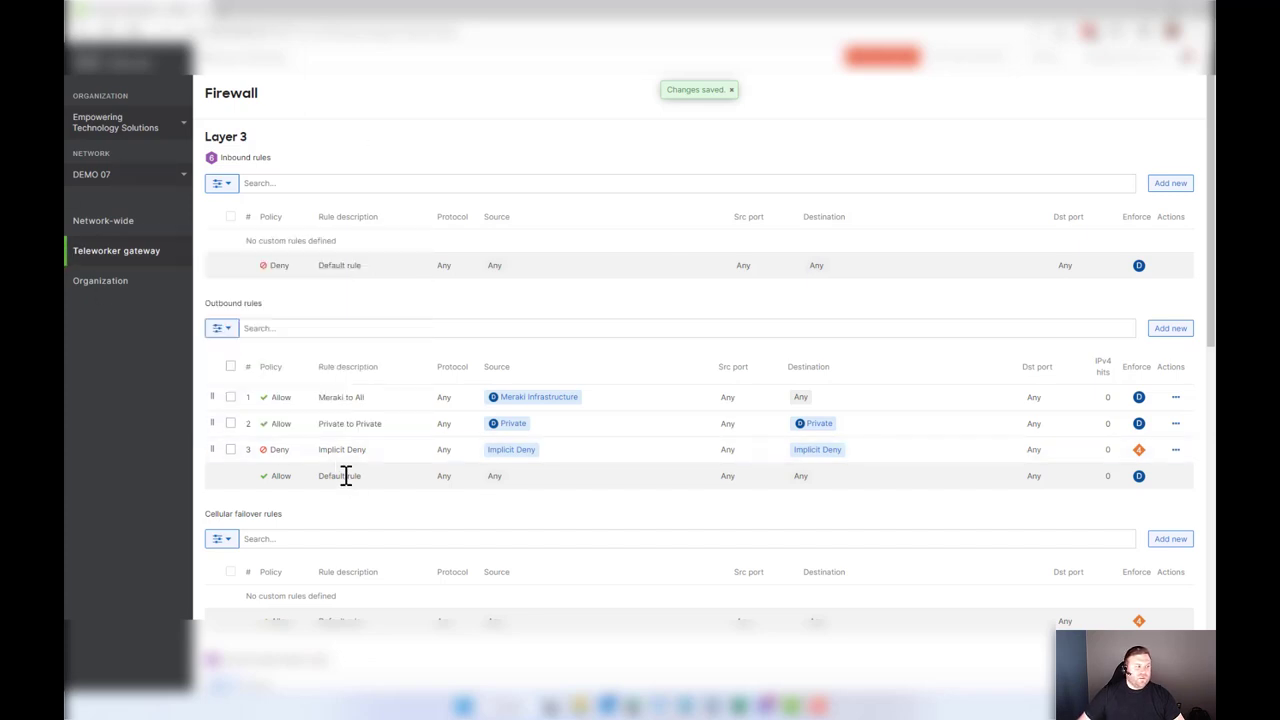
left_click_drag(322, 451, 1068, 476)
left_click(793, 314)
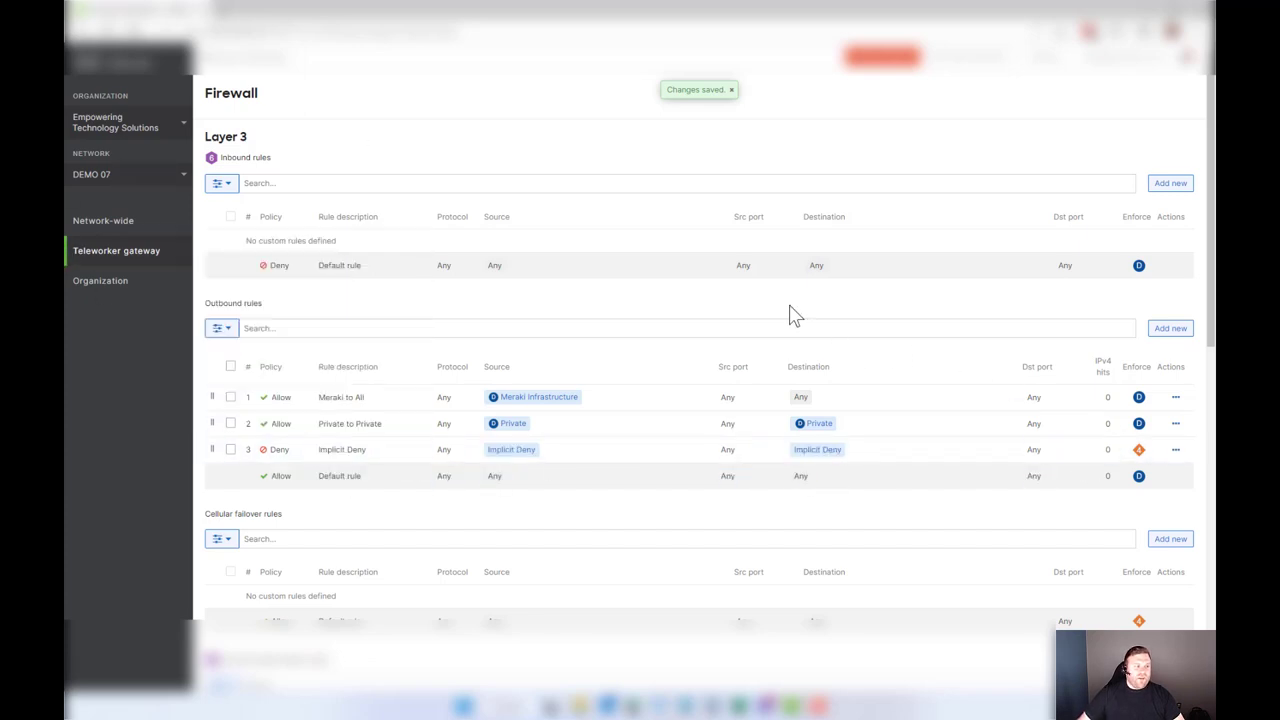